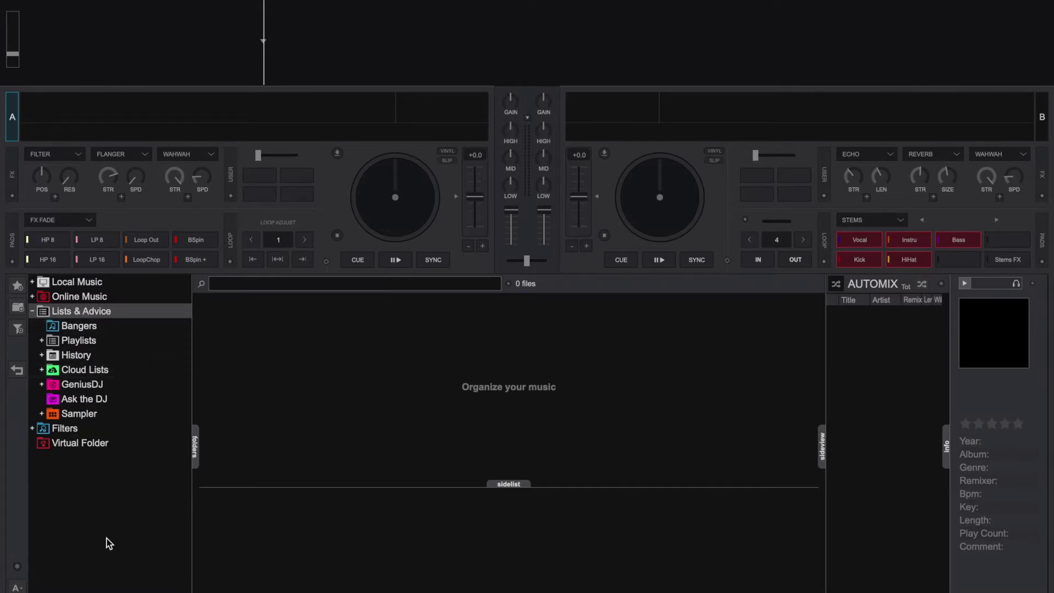
Expand the Cloud Lists folder in the VirtualDJ library tree.
click(18, 568)
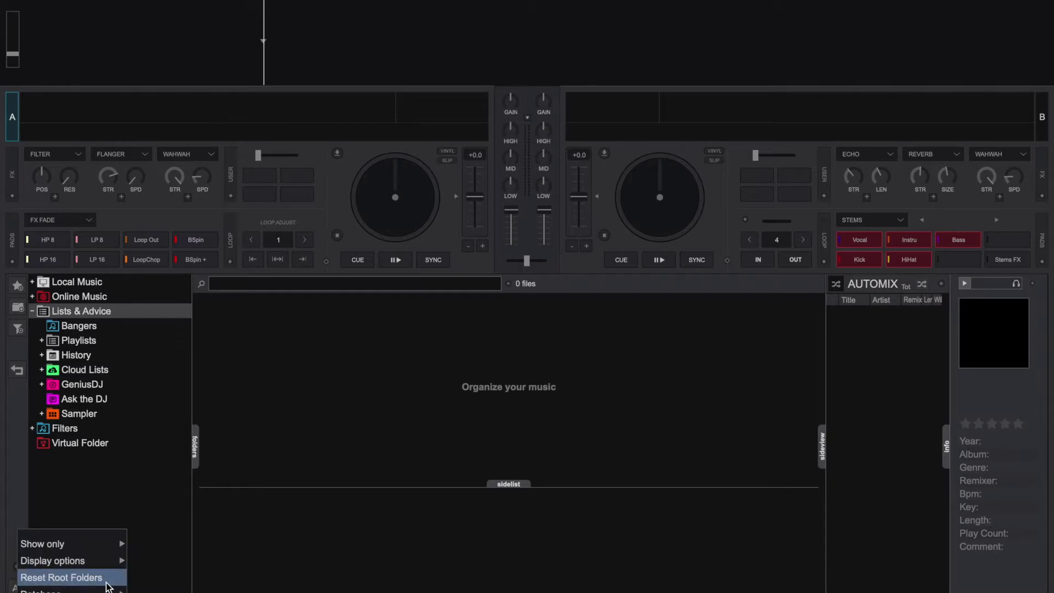
click(147, 506)
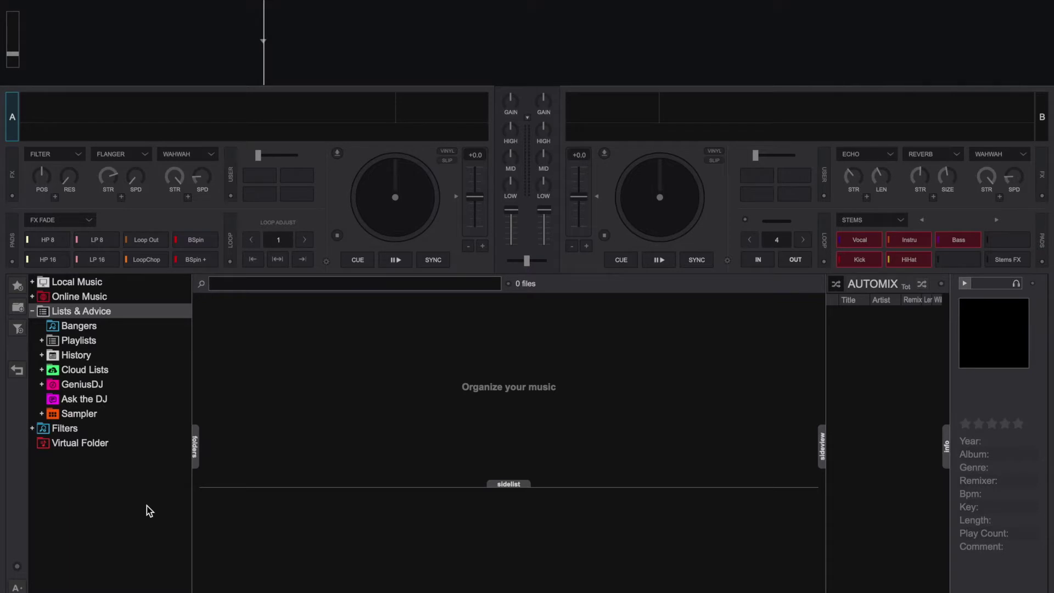
click(42, 370)
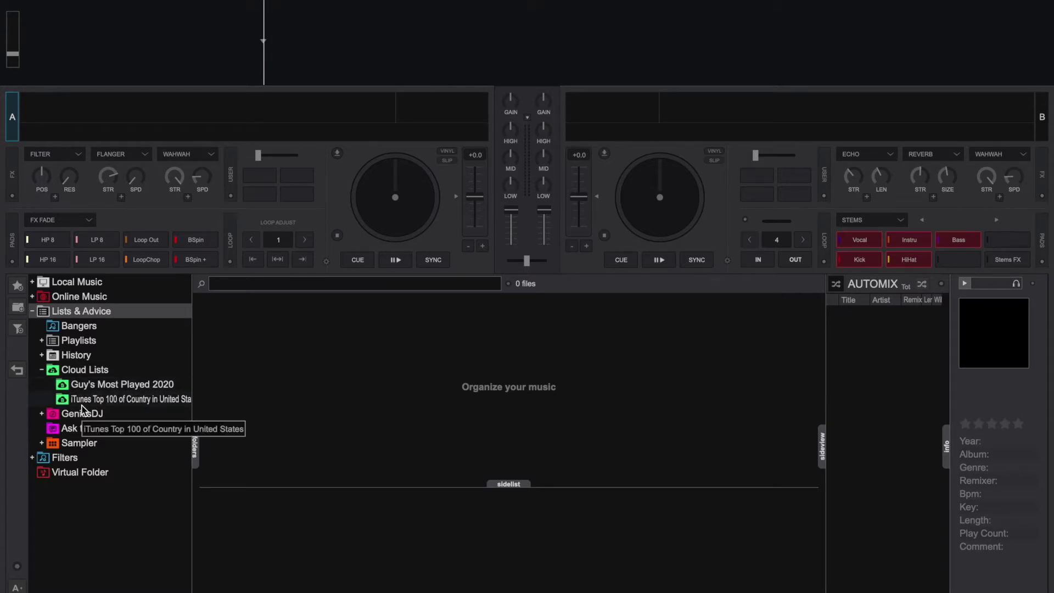
click(95, 371)
Add a new cloud list named Test under Cloud Lists.
right_click(94, 371)
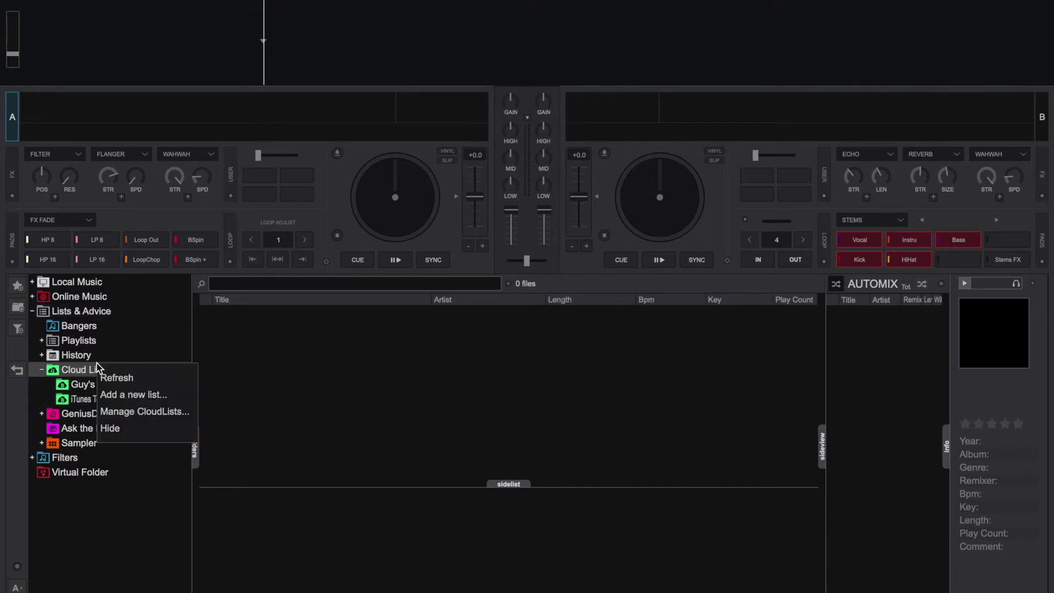
click(118, 392)
text(Test)
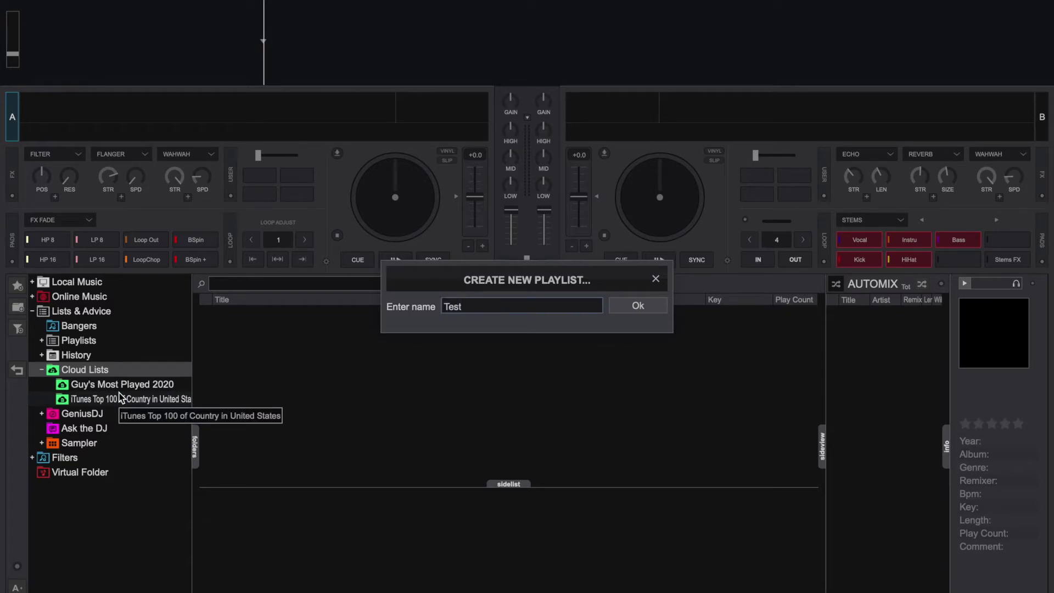
key(Return)
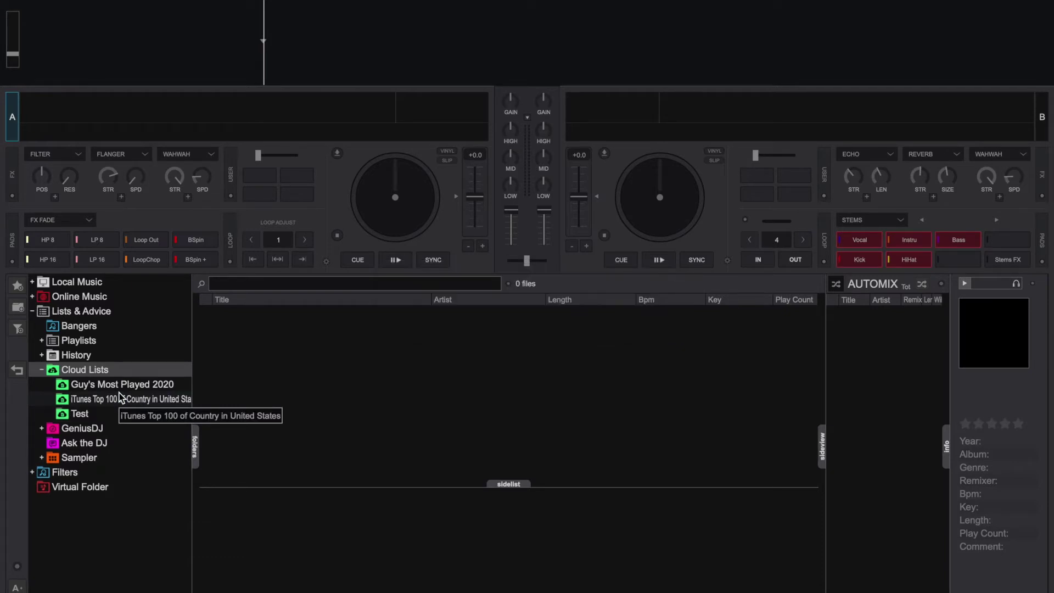
Open the Test list, then bring up the My CloudLists management page on the website.
click(88, 413)
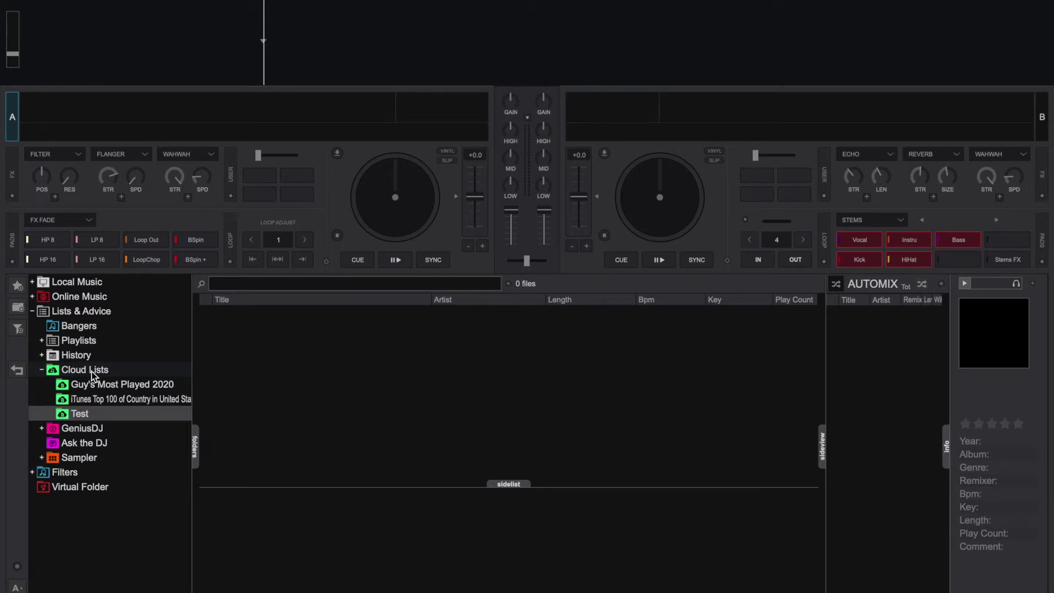
right_click(92, 373)
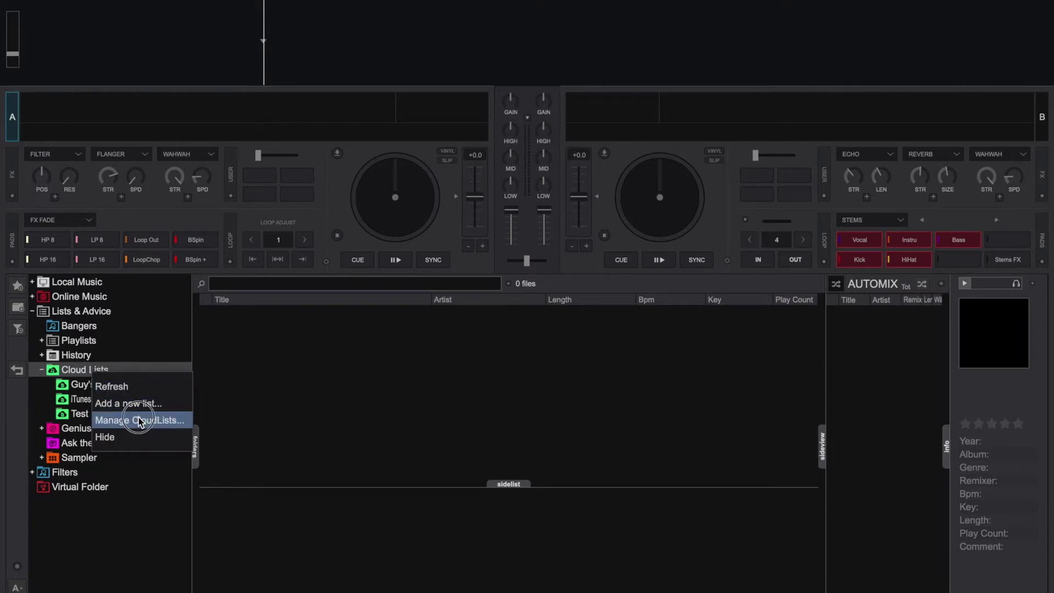
click(139, 420)
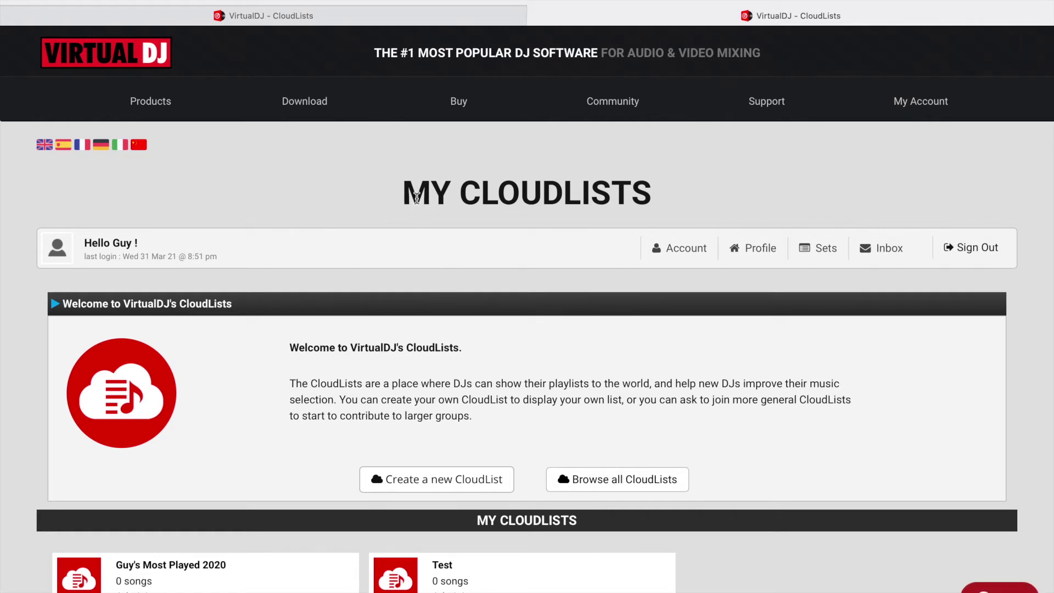
Check Sets and My CloudLists, highlight the list's 0 songs count, then open your profile.
click(812, 254)
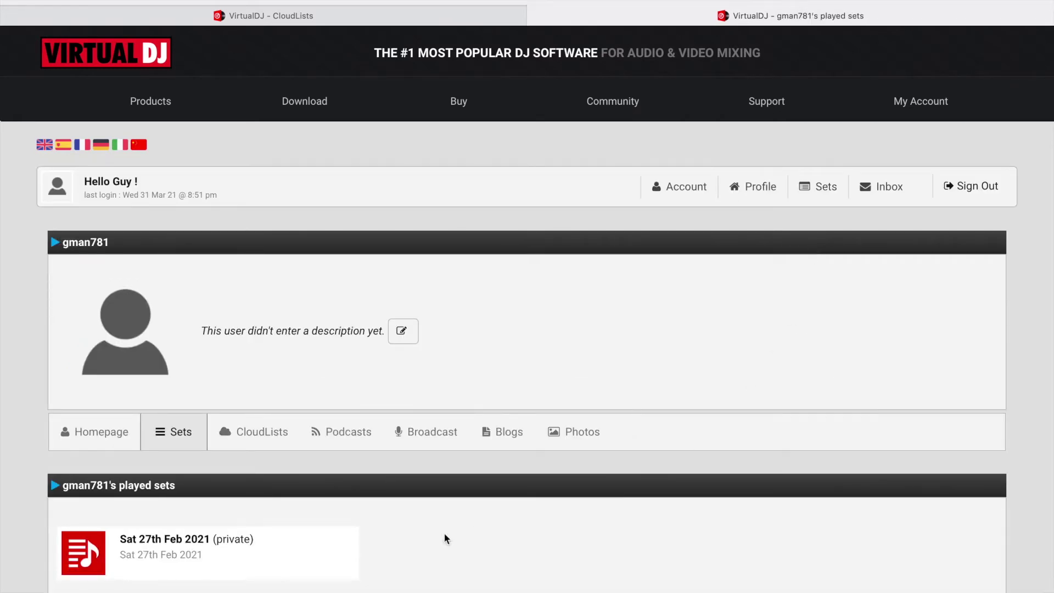
click(249, 436)
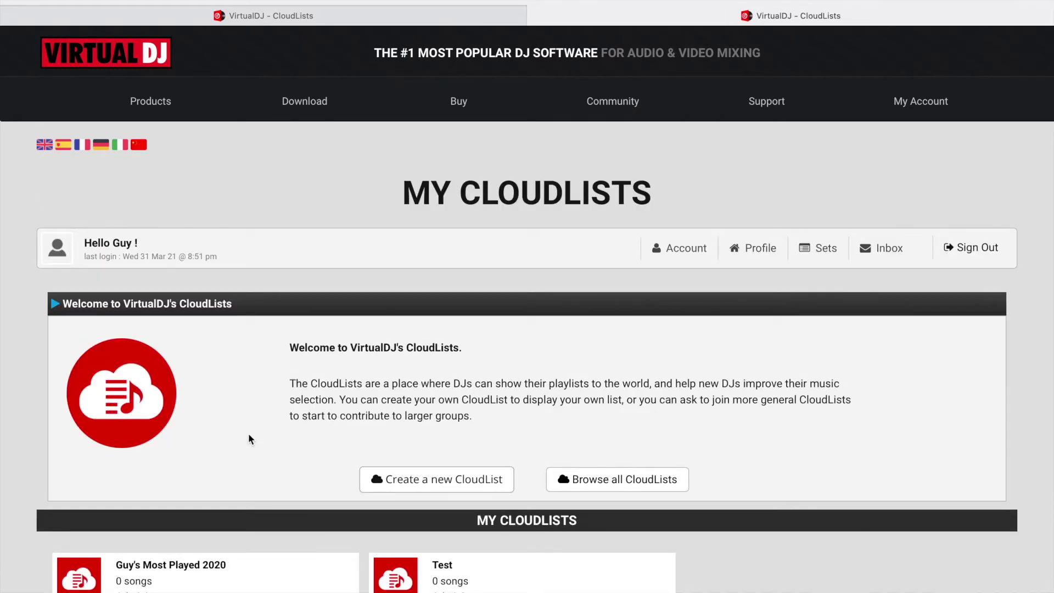
scroll(248, 439, down, 2)
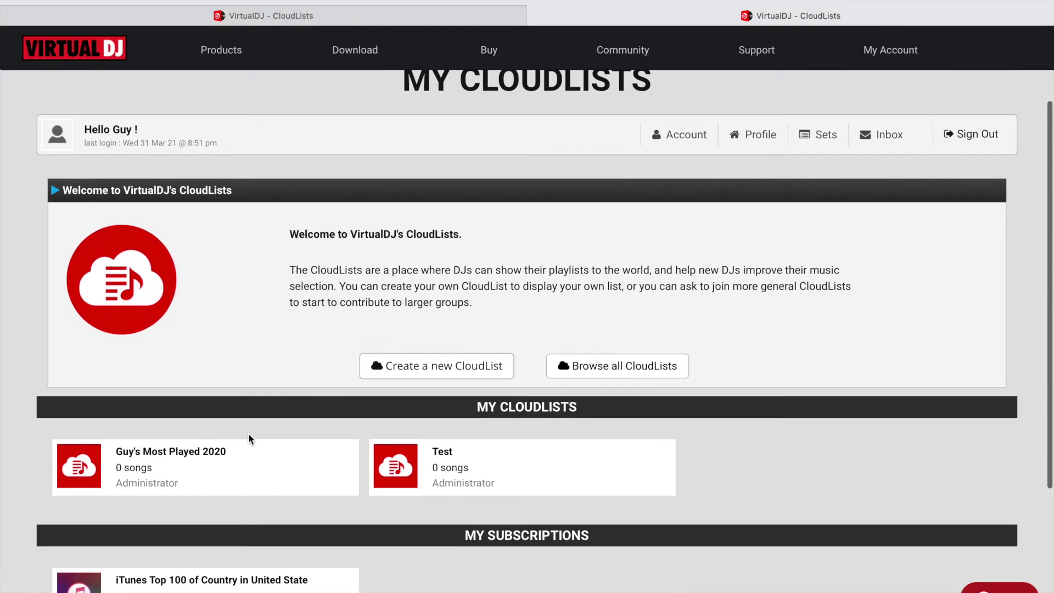
scroll(248, 439, down, 1)
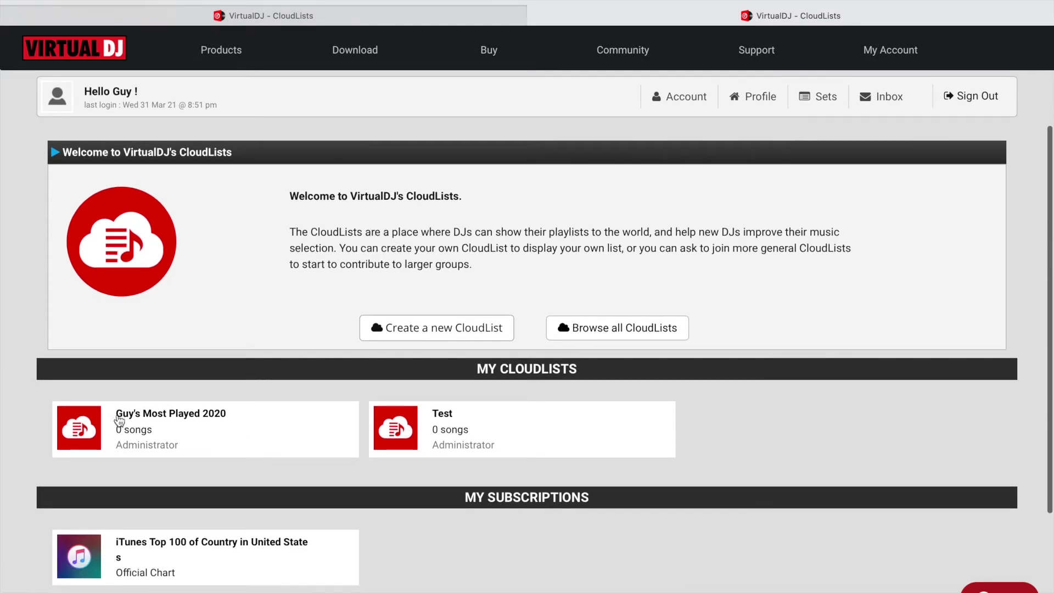
drag(117, 437, 153, 433)
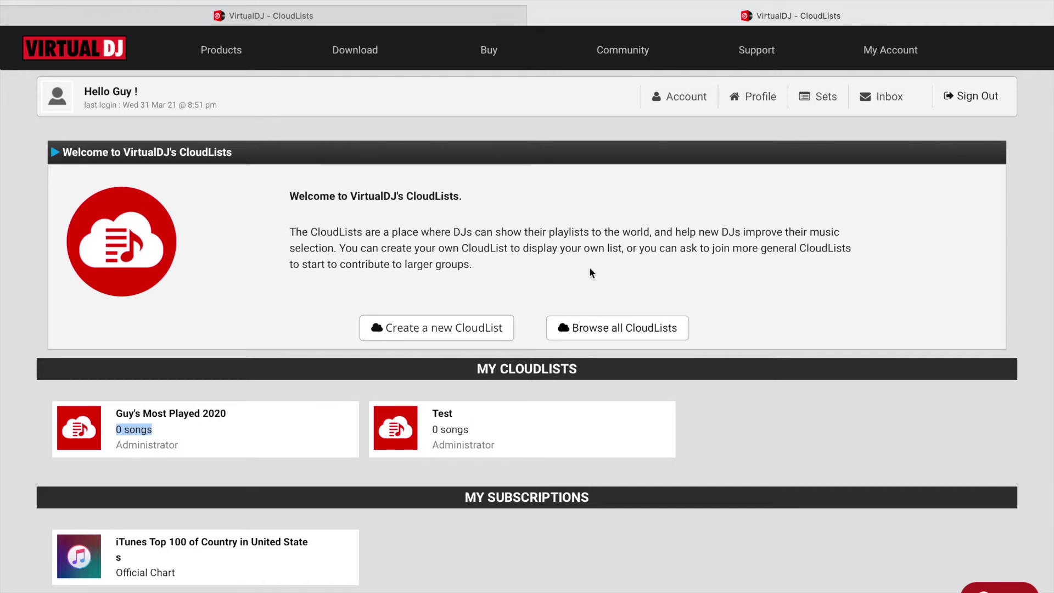
click(760, 102)
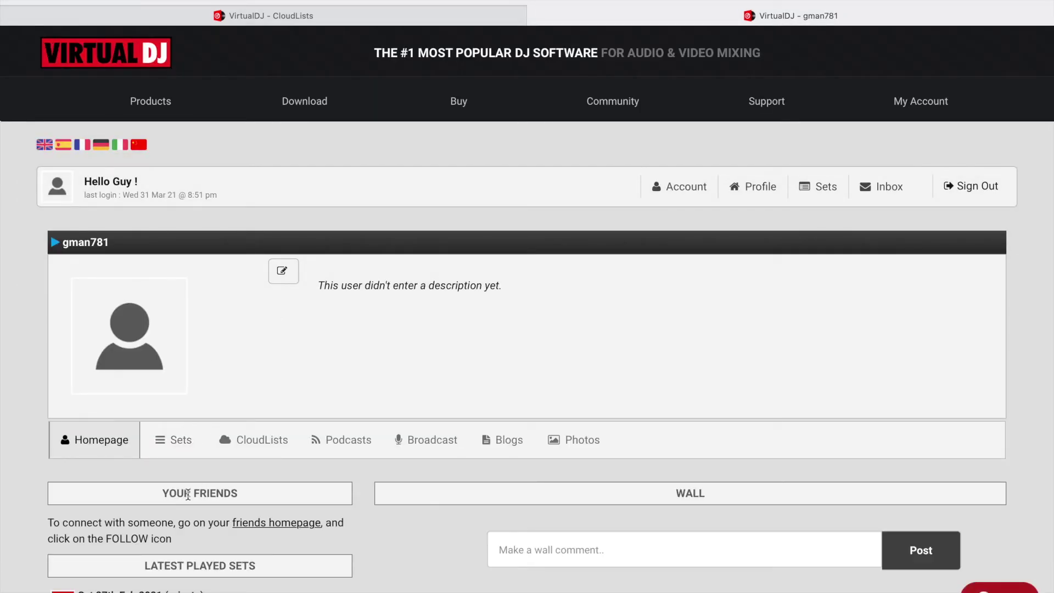
On the User Activity page, search for the other DJ's username and view their profile.
click(274, 524)
click(852, 343)
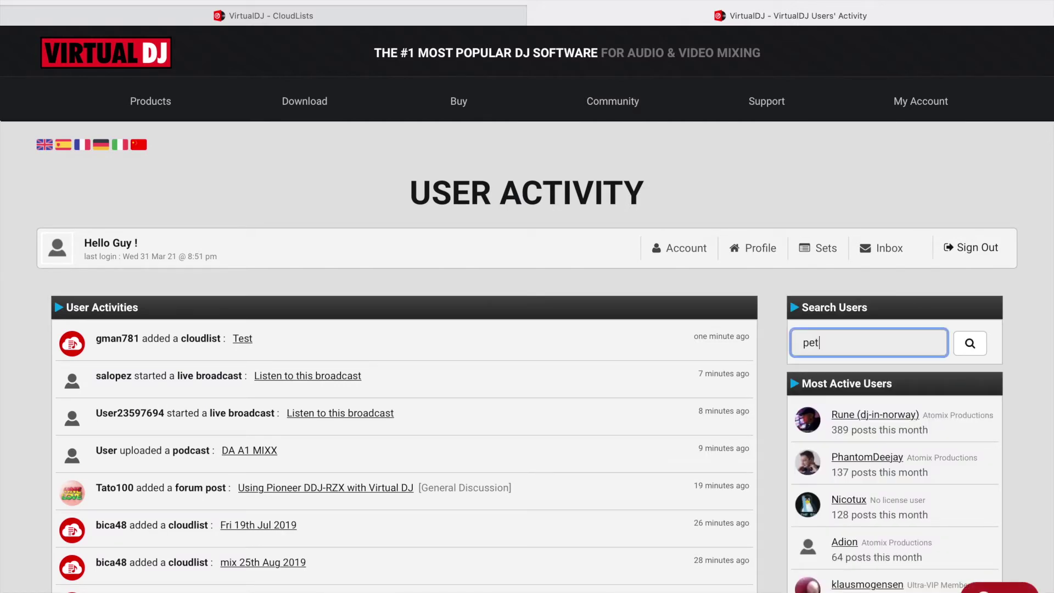
key(Return)
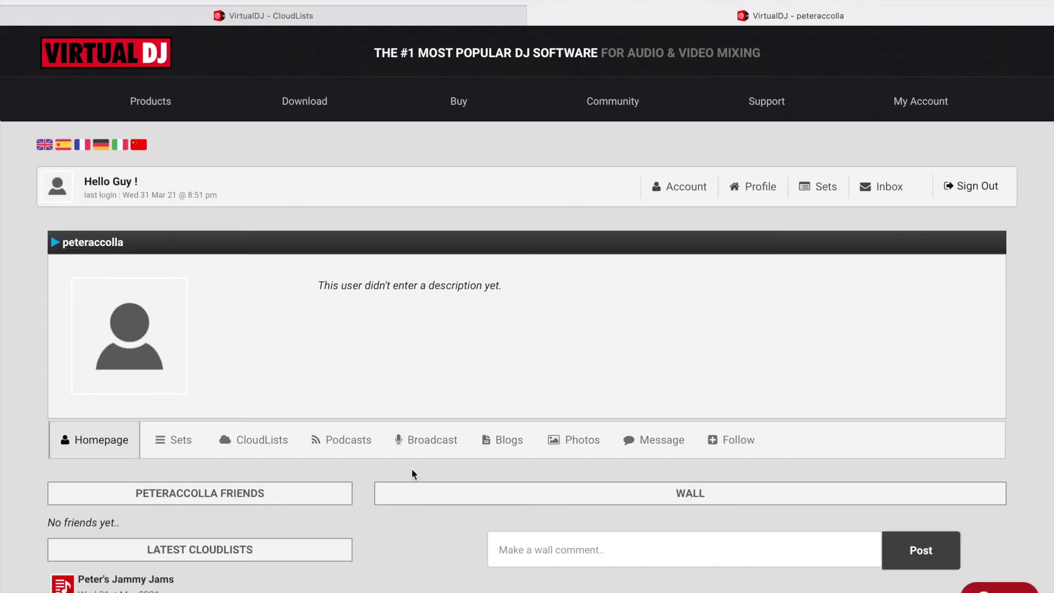
scroll(351, 499, down, 2)
scroll(351, 505, down, 1)
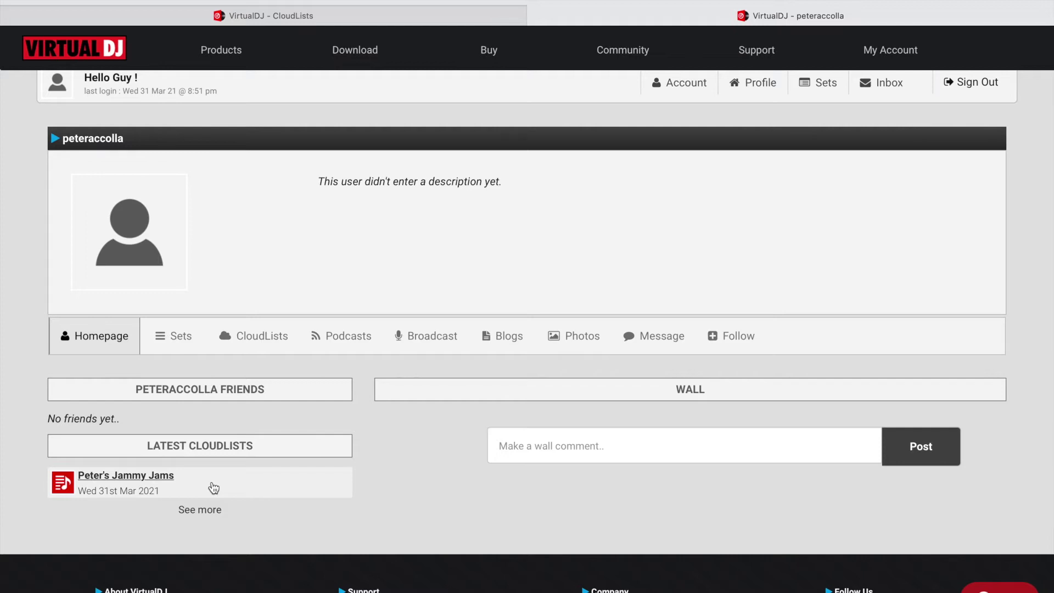
scroll(577, 283, up, 2)
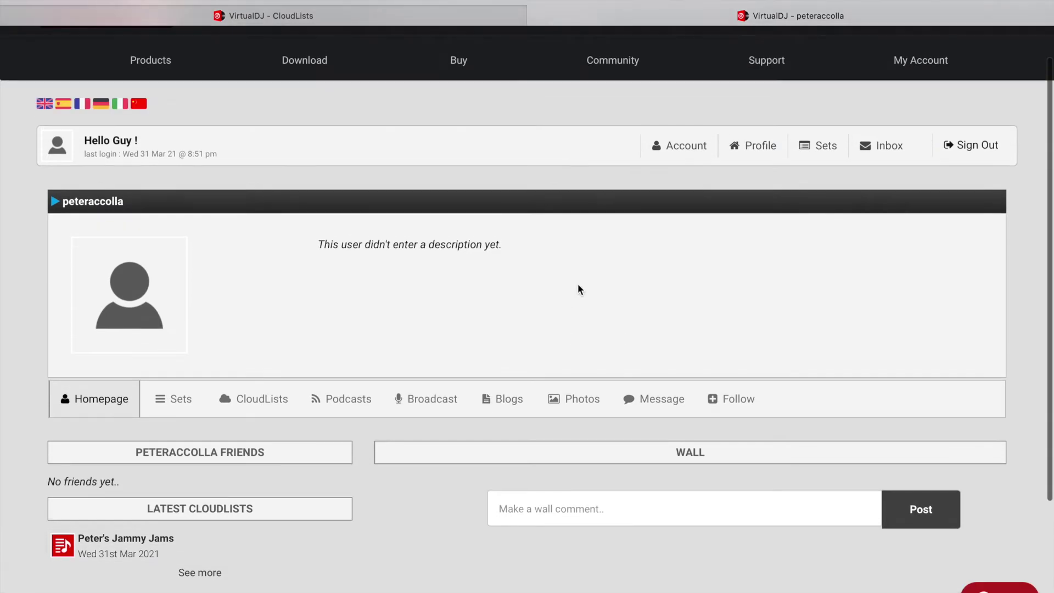
Return to your own profile, then go back to the User Activity page.
click(760, 147)
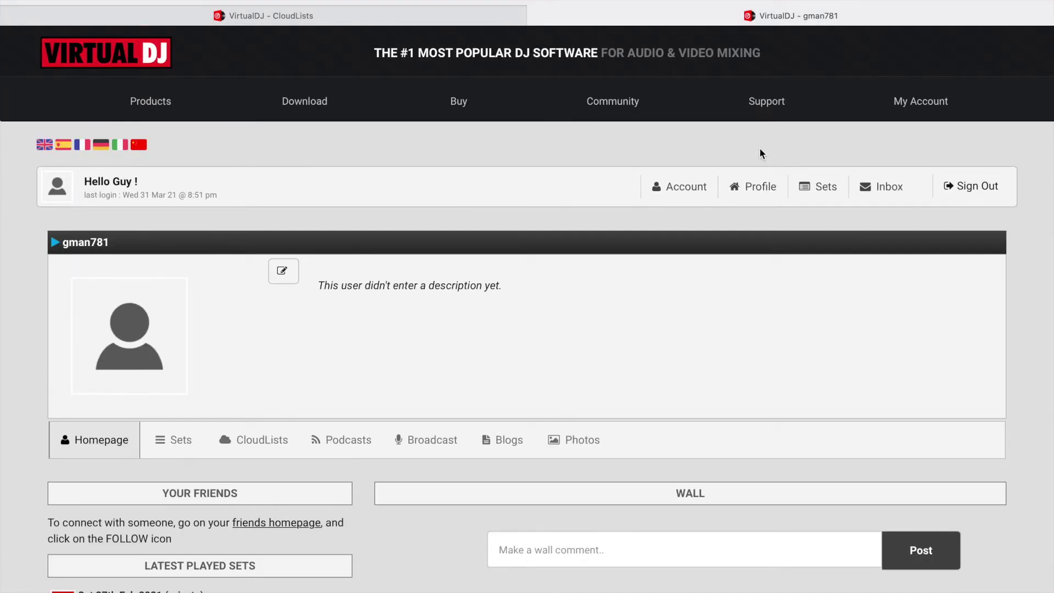
scroll(368, 414, down, 2)
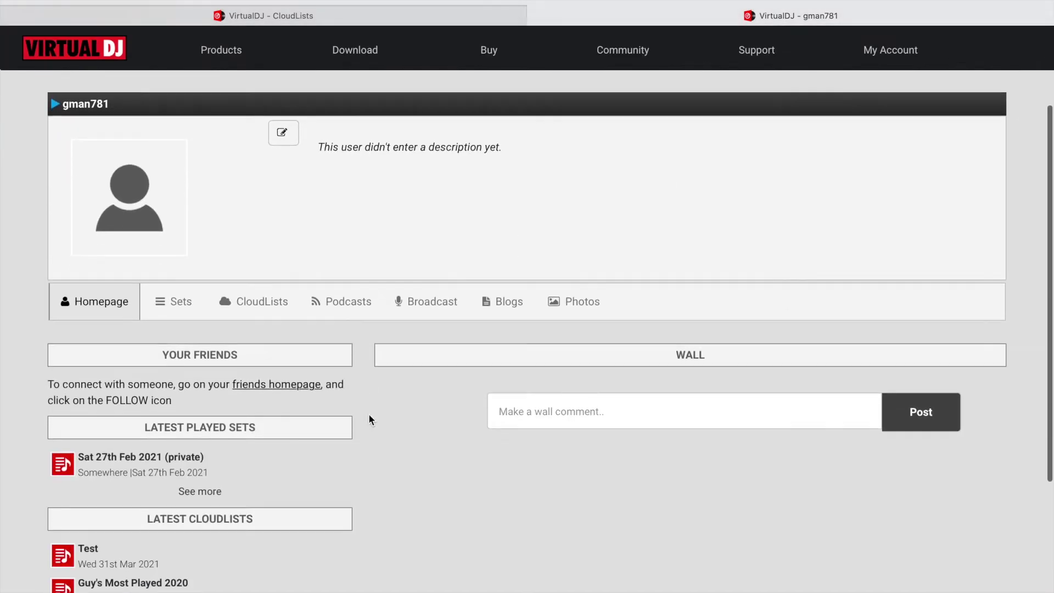
click(269, 386)
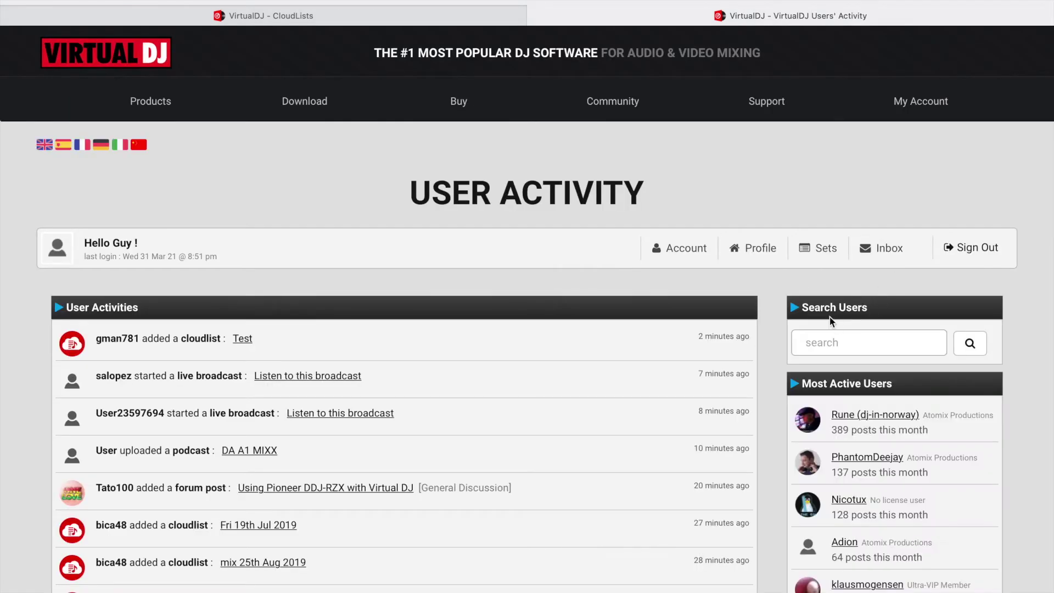
Search for the other DJ's username and open their Peter's Jammy Jams cloudlist.
click(823, 347)
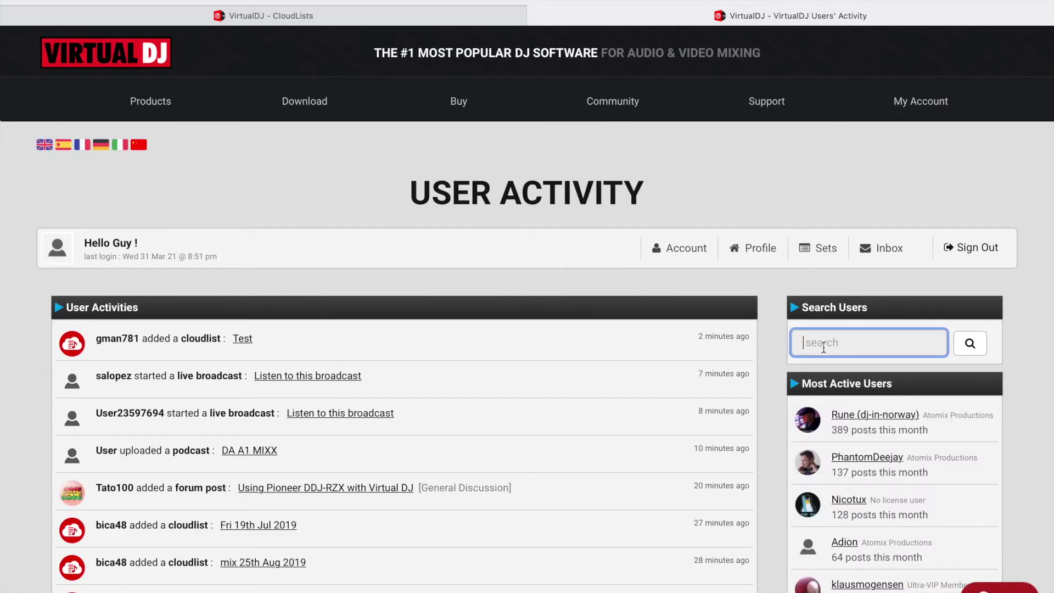
click(971, 345)
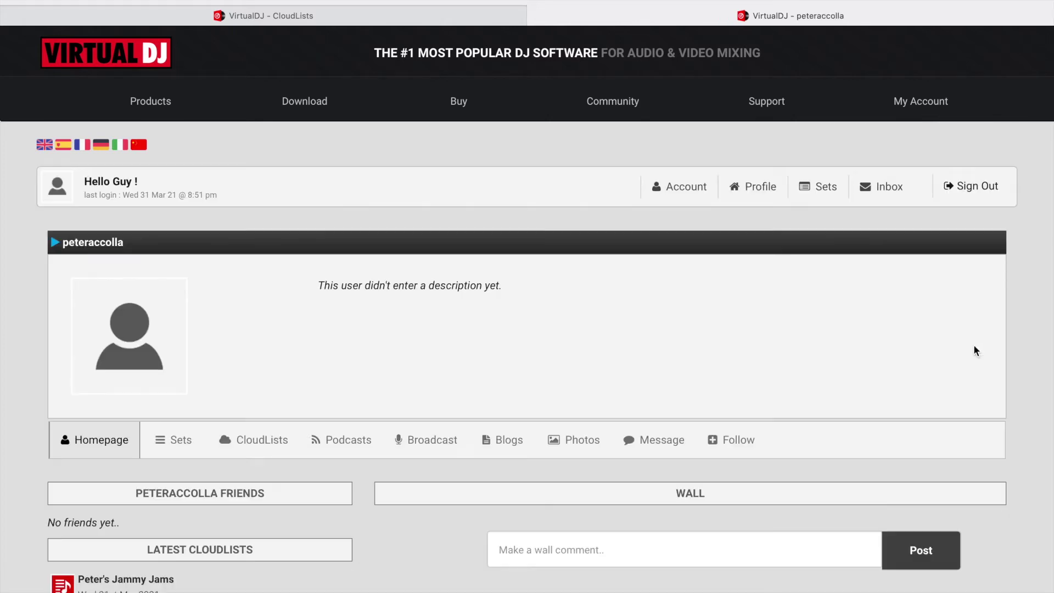
scroll(447, 441, down, 3)
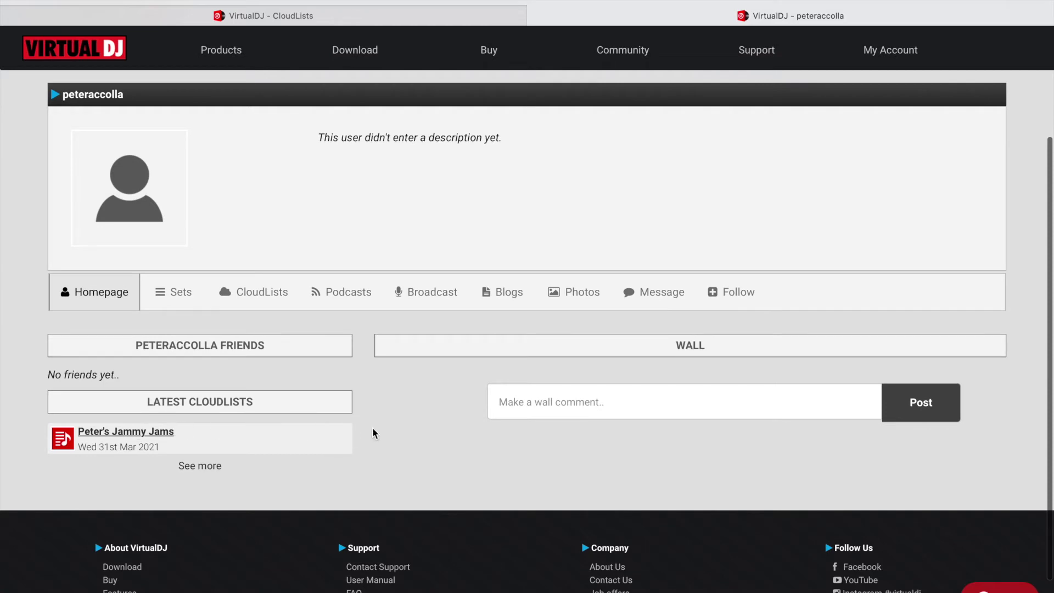
click(114, 435)
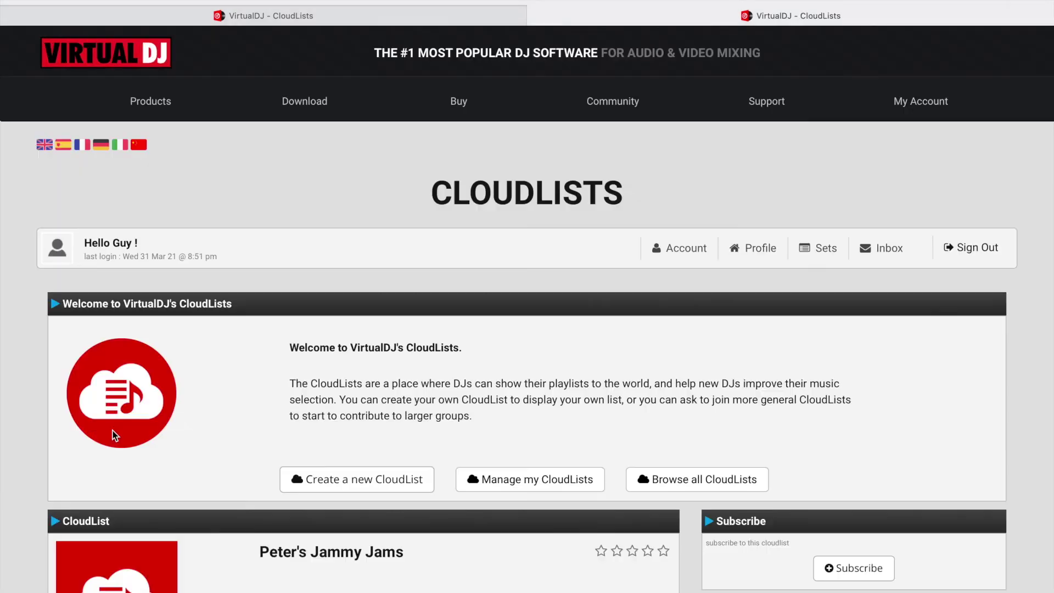
Subscribe to the Peter's Jammy Jams cloudlist and return to VirtualDJ.
scroll(256, 559, down, 4)
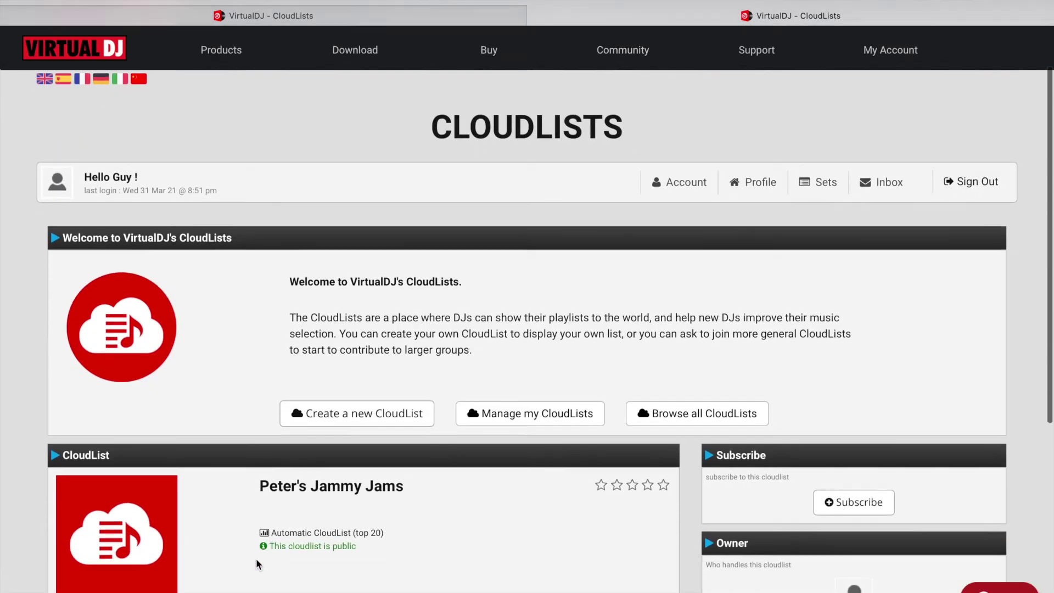
scroll(255, 558, down, 1)
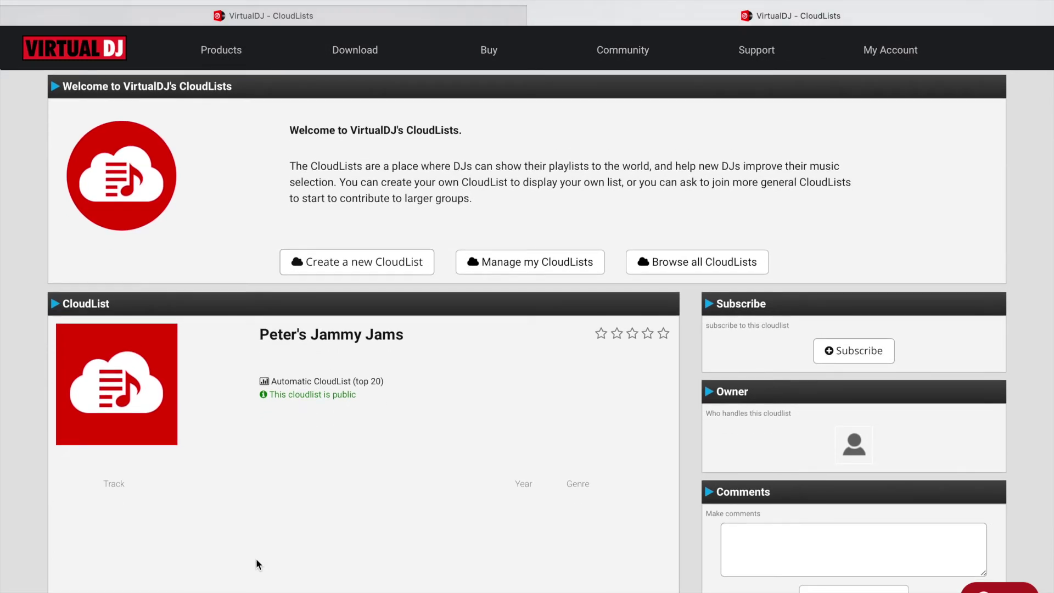
scroll(233, 522, down, 3)
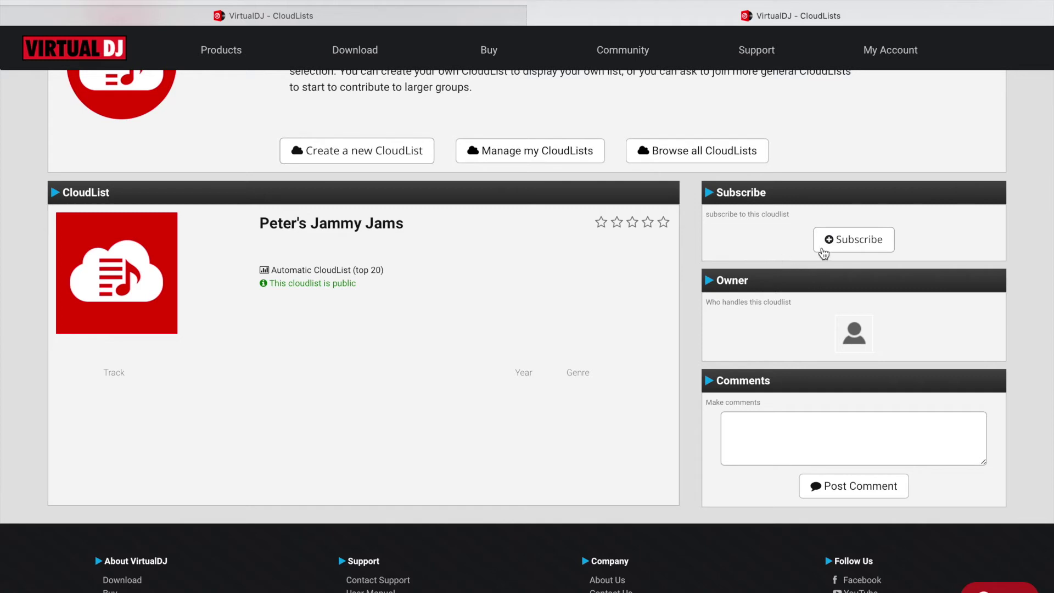
click(833, 246)
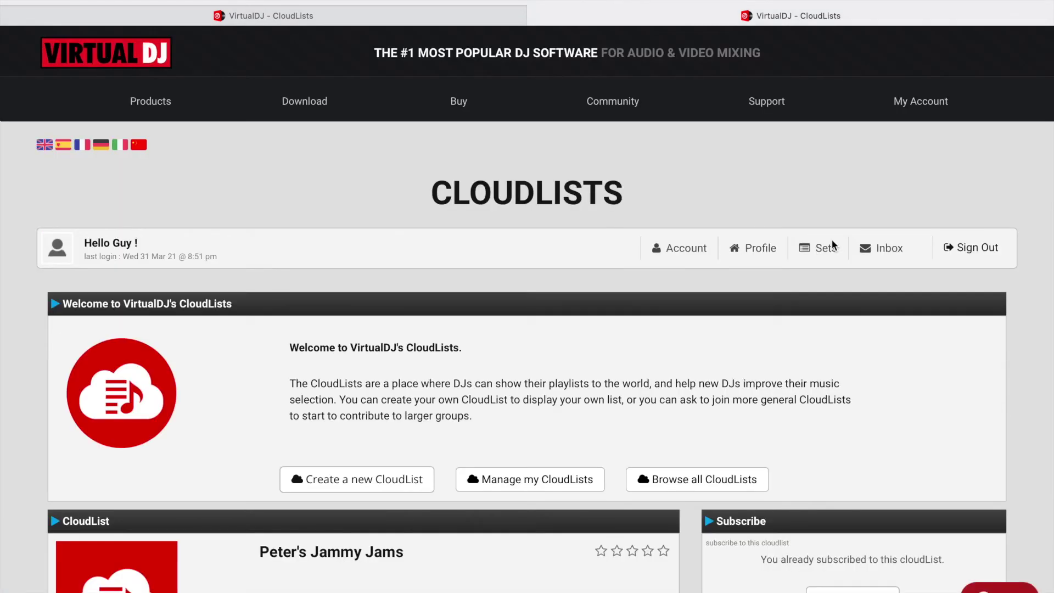
key(super+Tab)
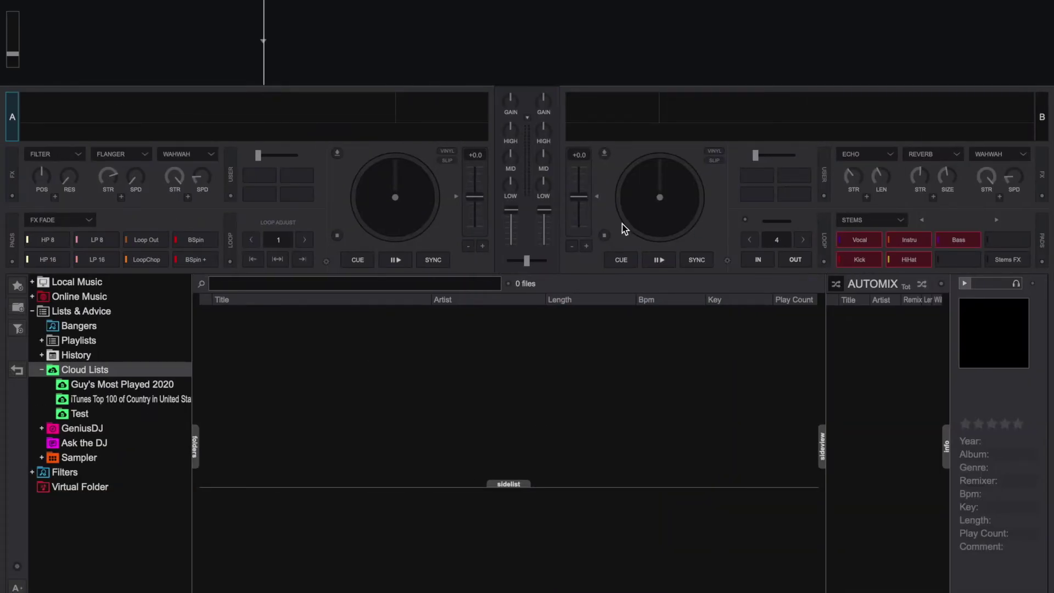
Refresh Cloud Lists so Peter's Jammy Jams appears, and view it alongside Test.
right_click(95, 369)
click(121, 384)
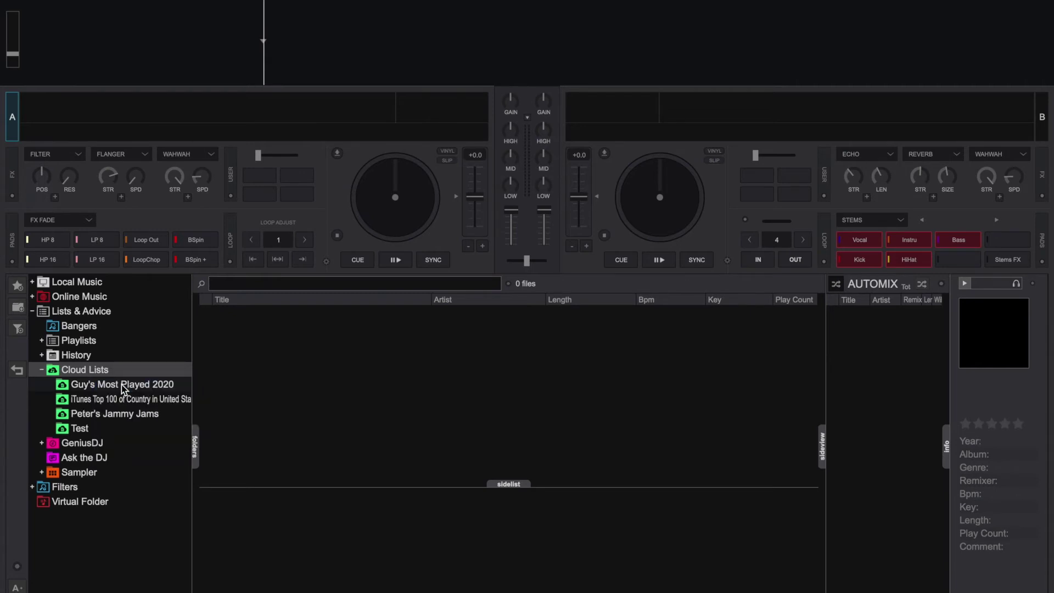
click(90, 418)
click(83, 431)
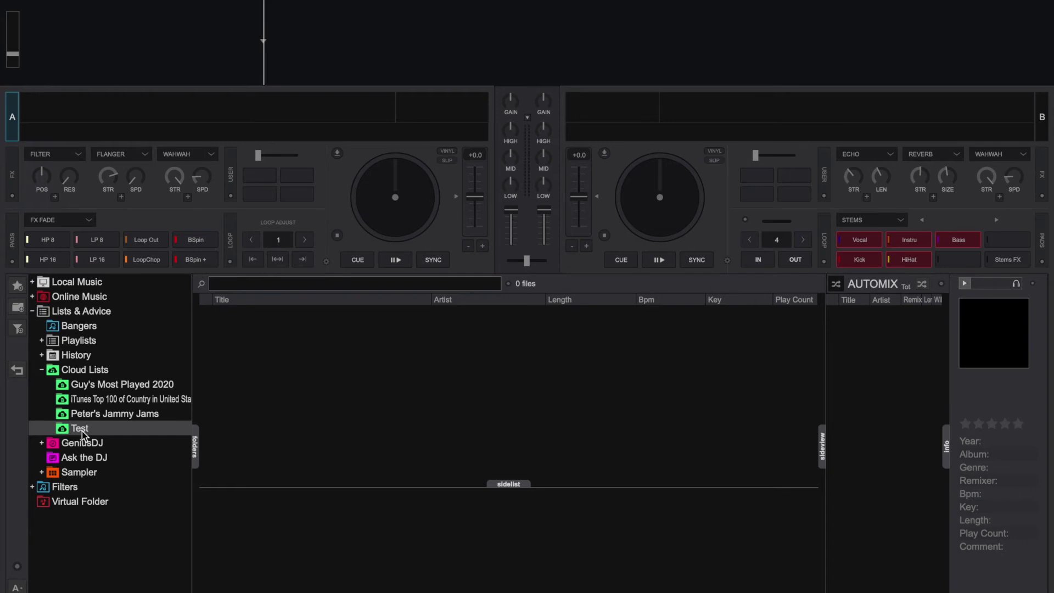
click(90, 418)
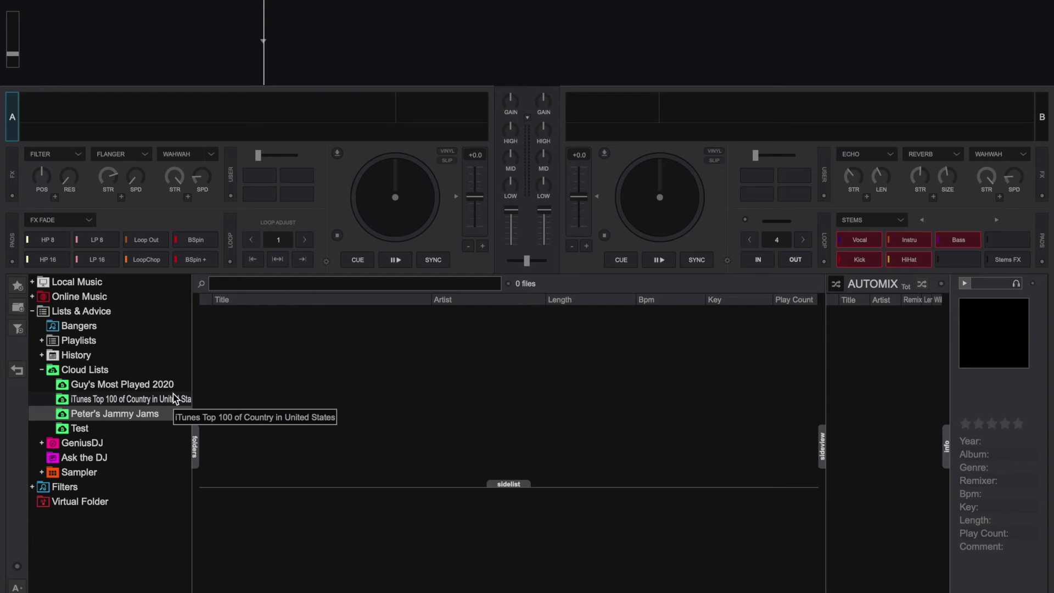
Browse the cloud lists and display the iTunes Top 100 of Country's 25 tracks.
click(122, 397)
click(121, 389)
click(116, 414)
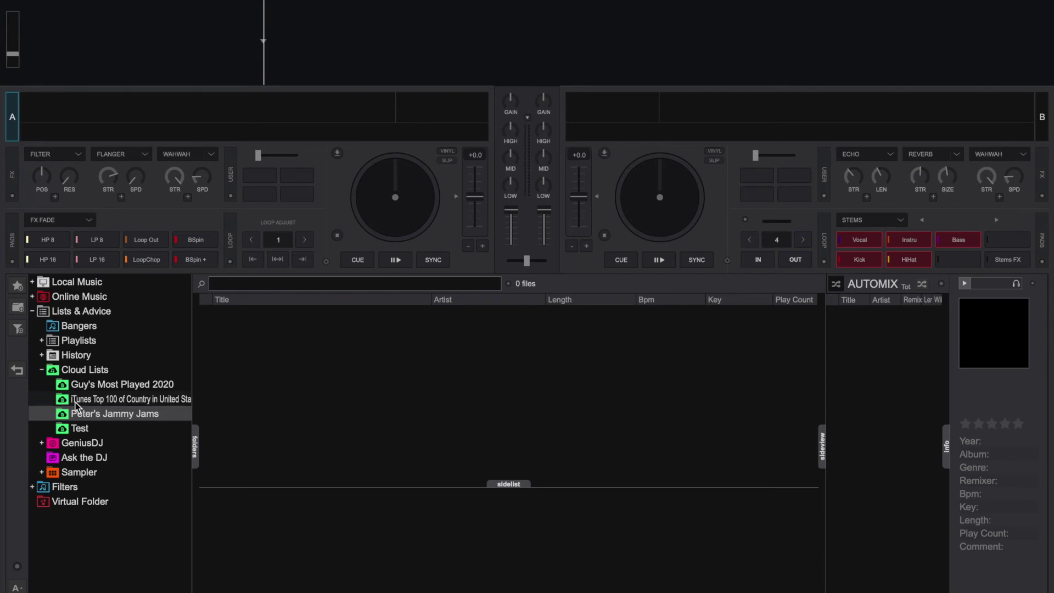
click(141, 402)
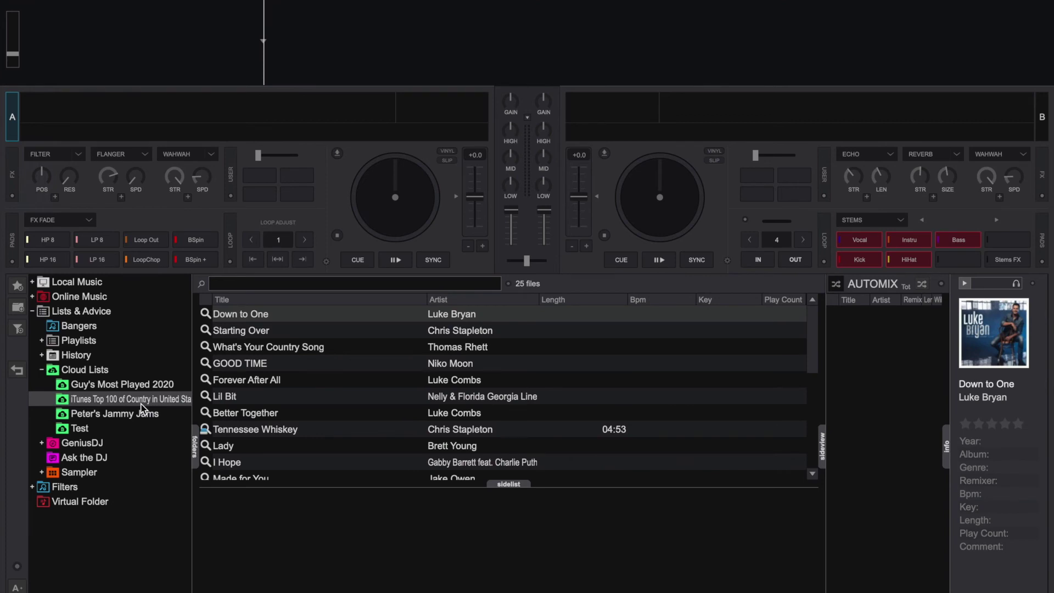
key(super+Tab)
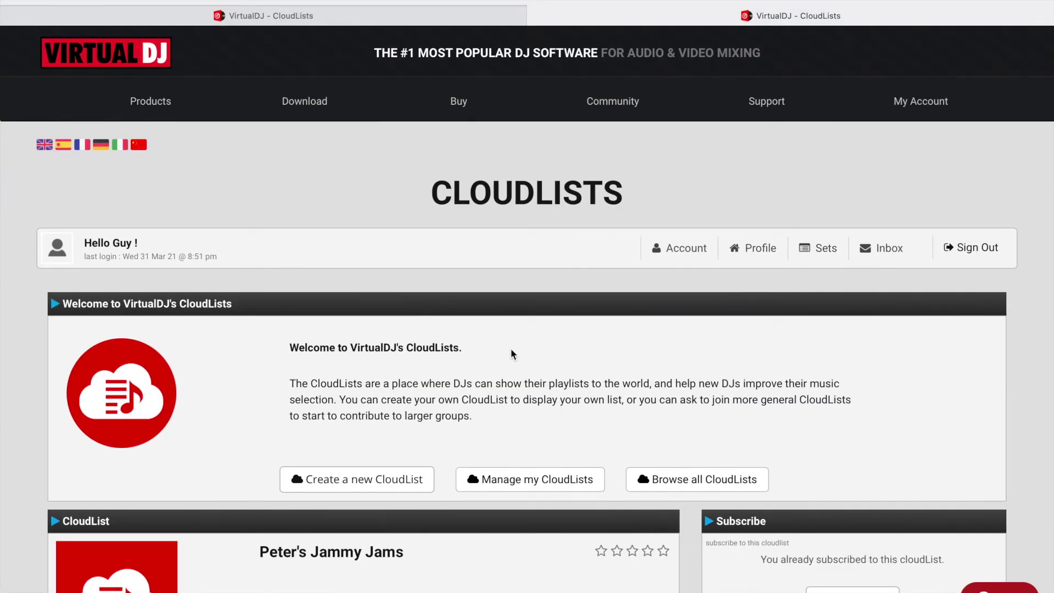
Go from the account's CloudLists to the Browse all CloudLists page.
click(823, 252)
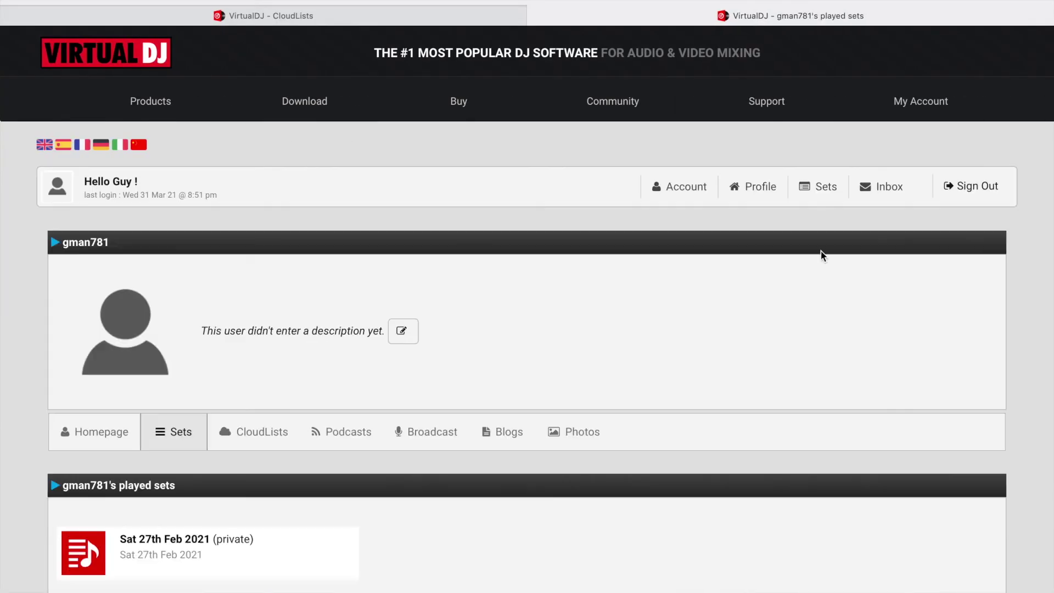
click(254, 428)
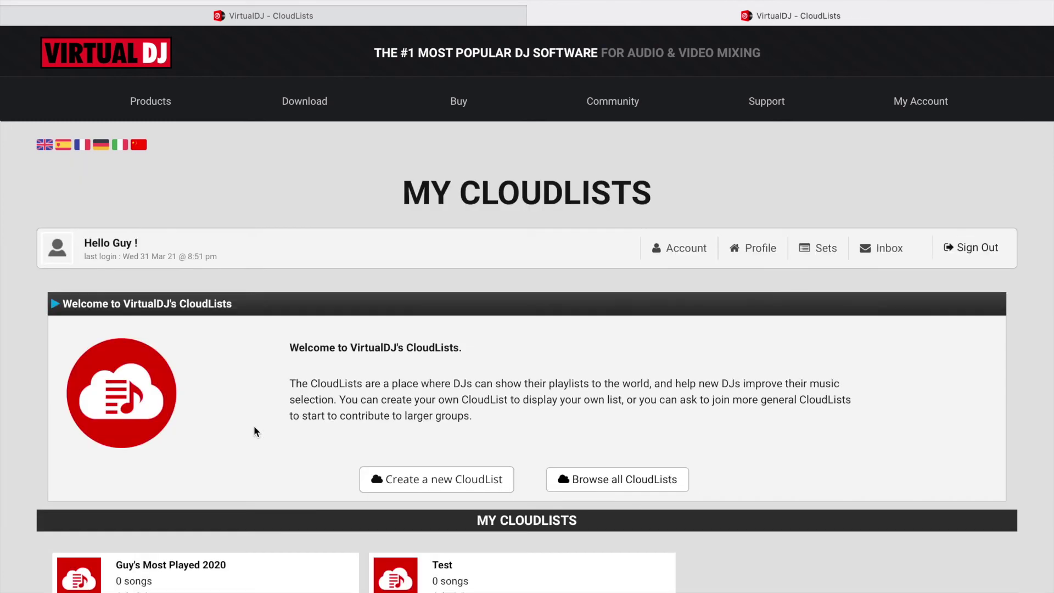
scroll(254, 423, down, 3)
click(575, 352)
Under Official Charts, set the iTunes genre to Hip-Hop/Rap and open that chart's page.
scroll(577, 357, down, 6)
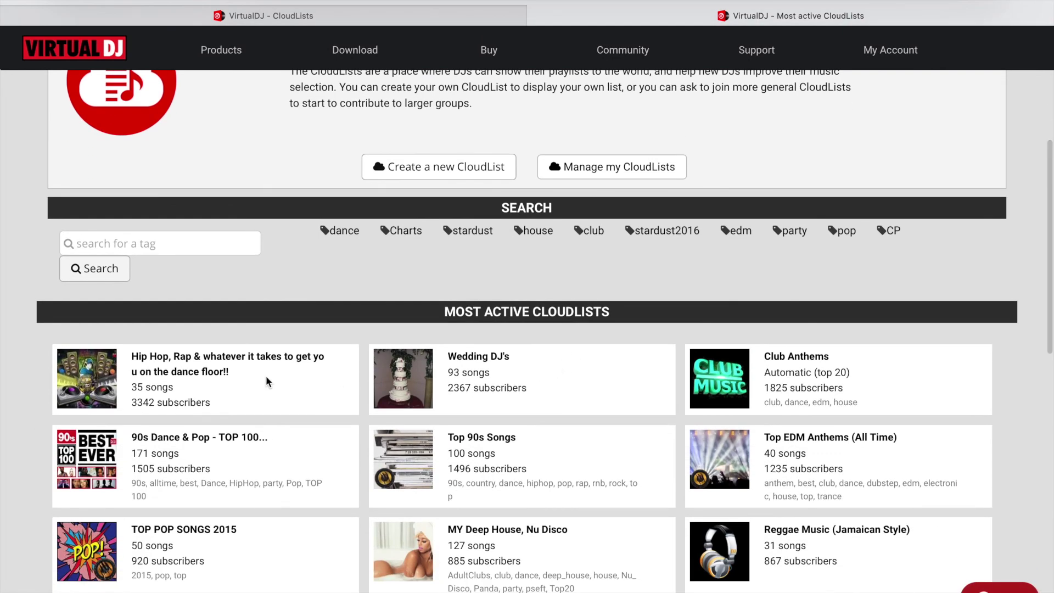
scroll(267, 377, down, 2)
scroll(492, 407, down, 6)
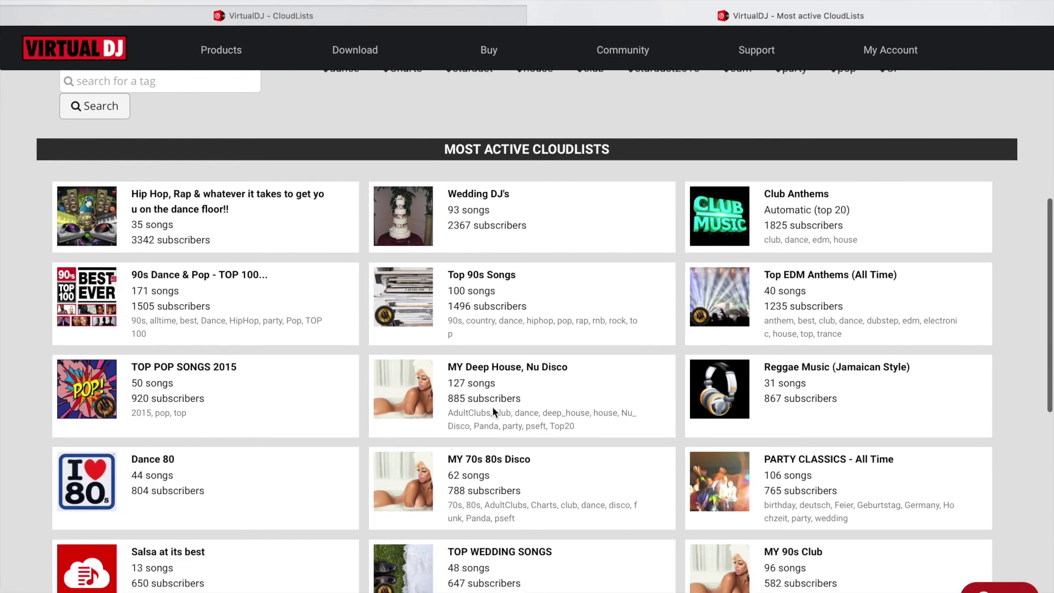
scroll(492, 412, down, 3)
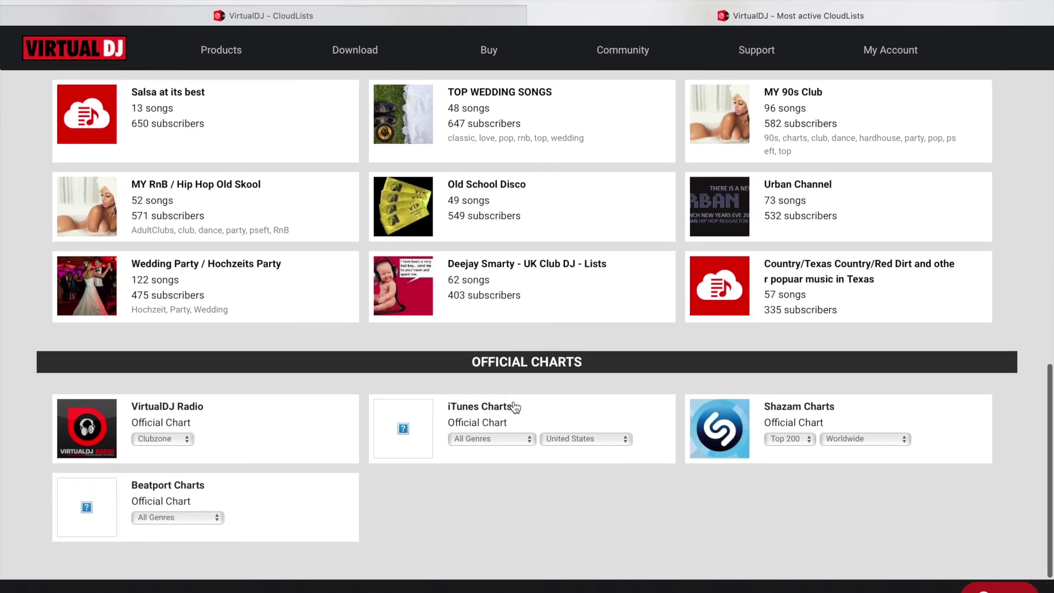
click(477, 441)
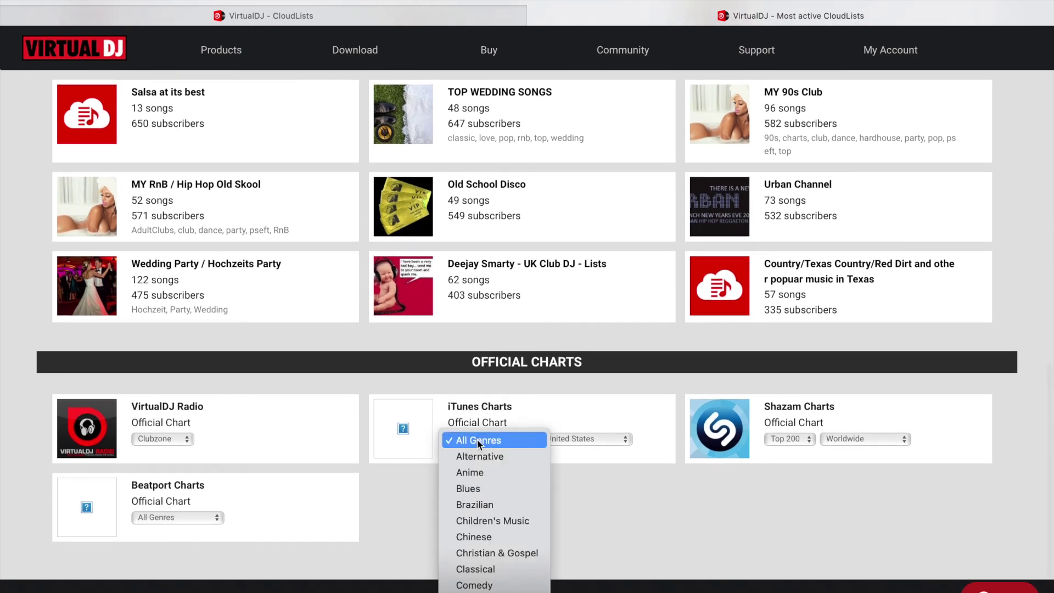
scroll(489, 545, down, 10)
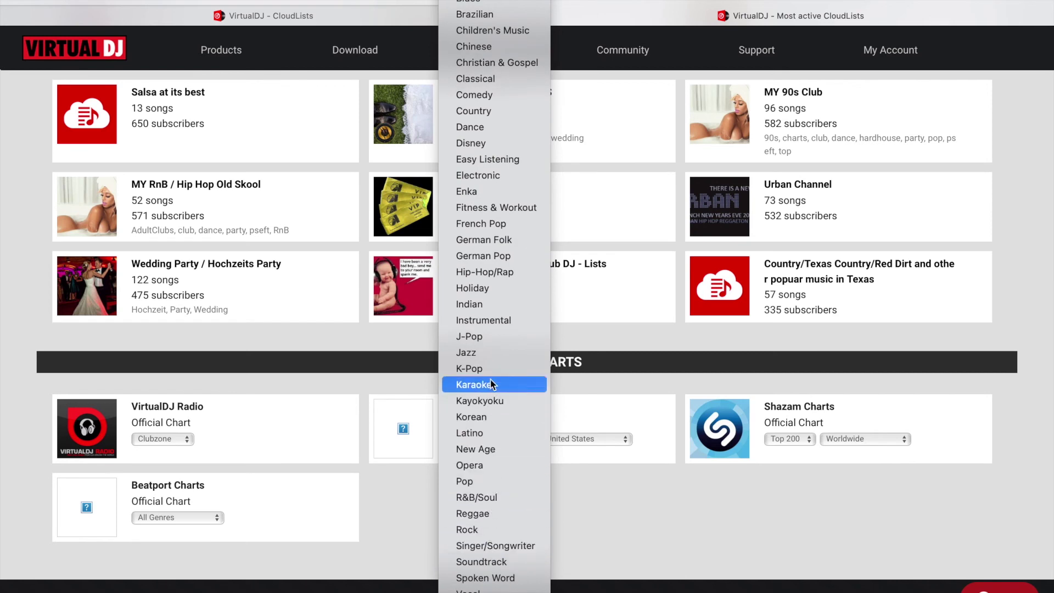
click(490, 272)
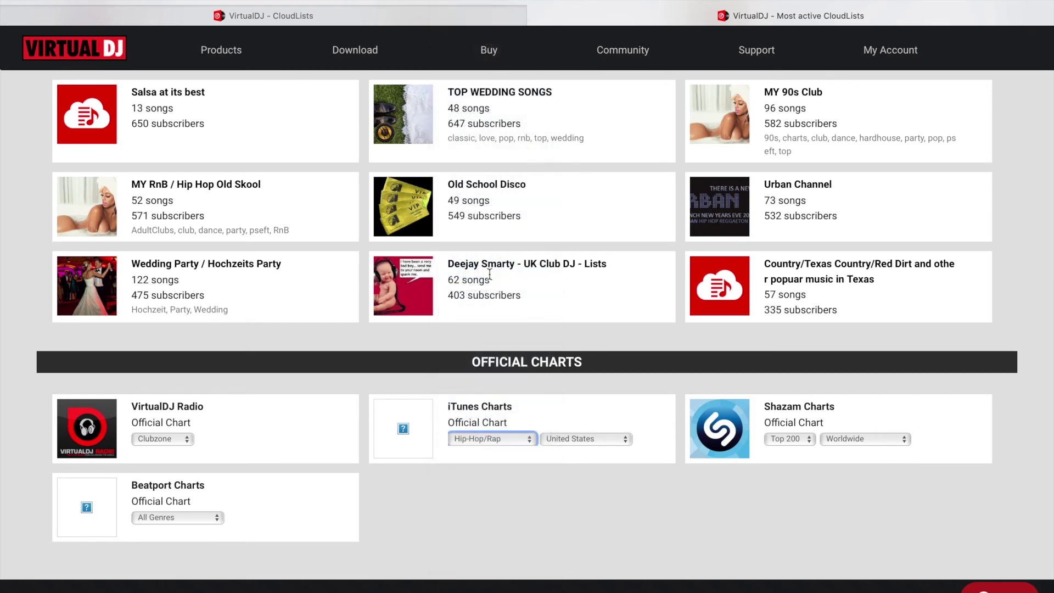
click(465, 410)
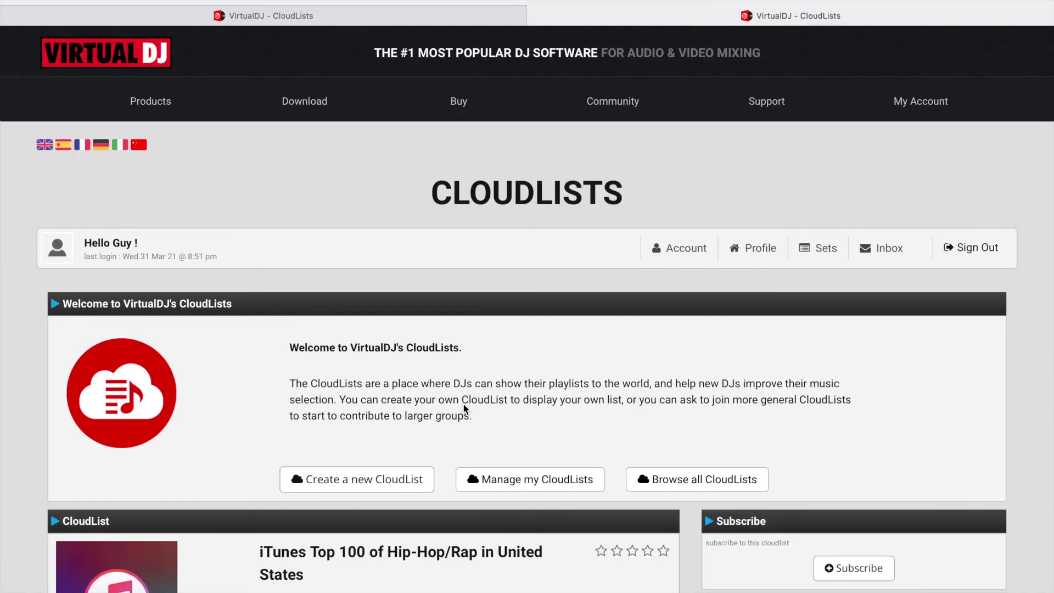
Subscribe to the iTunes Top 100 of Hip-Hop/Rap in United States chart.
scroll(464, 408, down, 5)
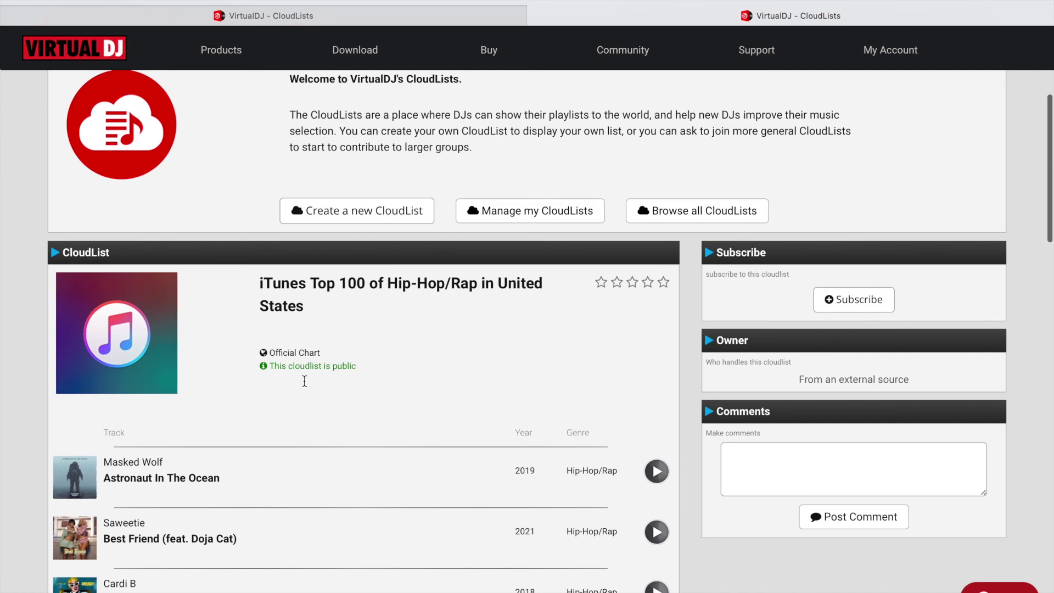
scroll(201, 544, down, 10)
scroll(202, 544, up, 15)
scroll(202, 544, up, 2)
scroll(202, 541, down, 12)
scroll(426, 344, up, 2)
scroll(426, 340, up, 12)
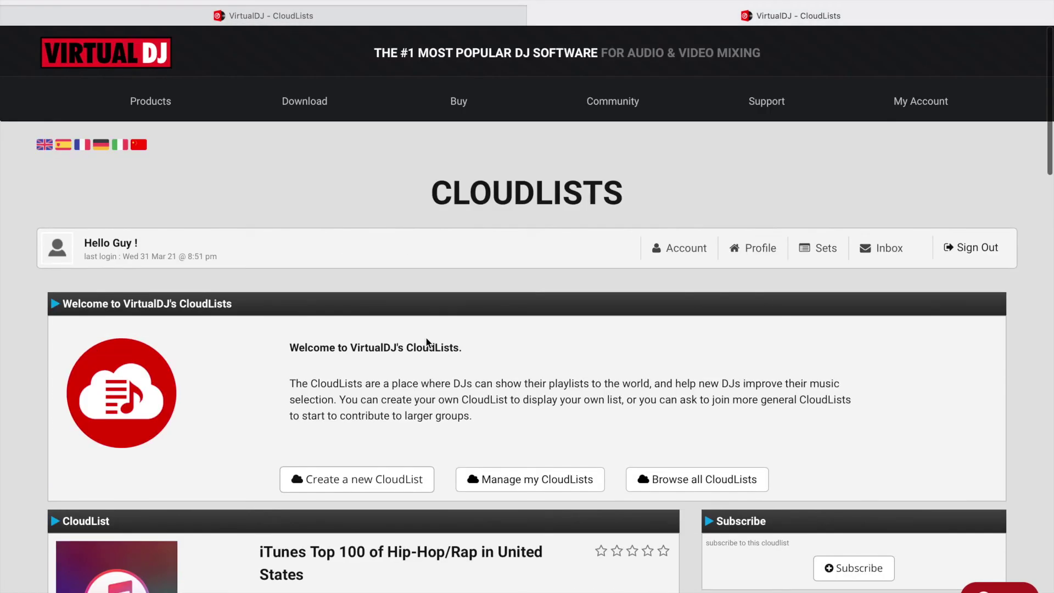
scroll(427, 337, down, 5)
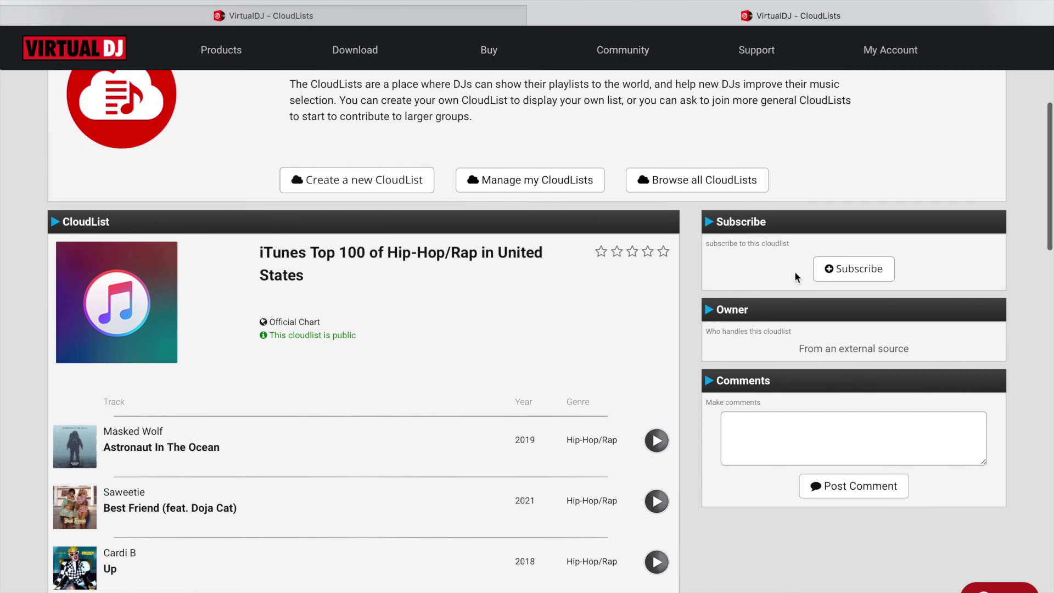
click(853, 269)
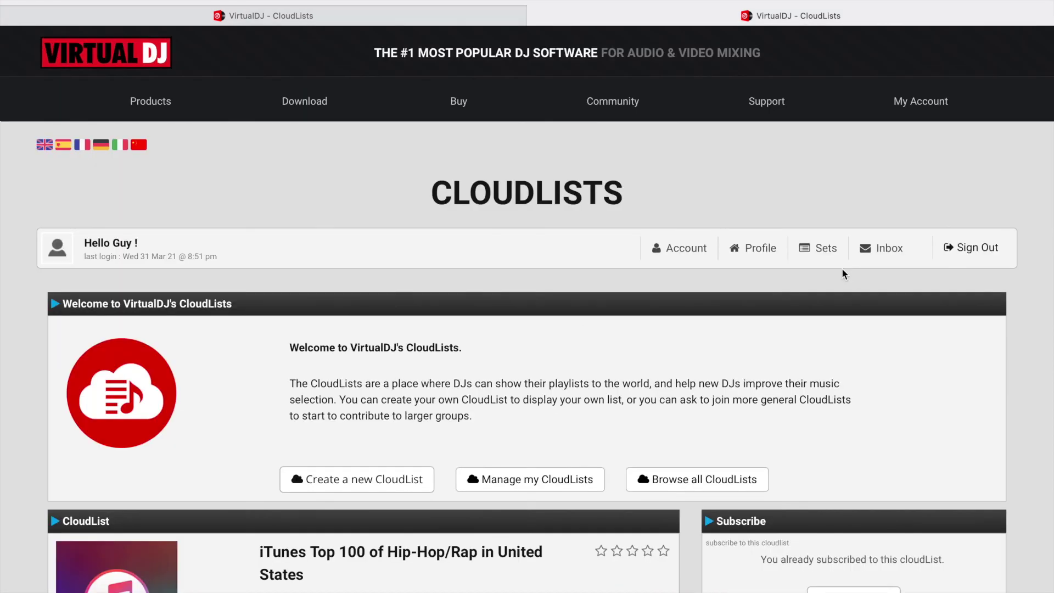
Refresh Cloud Lists in VirtualDJ and show the Hip-Hop/Rap chart's 25 tracks starting with WAP.
key(super+Tab)
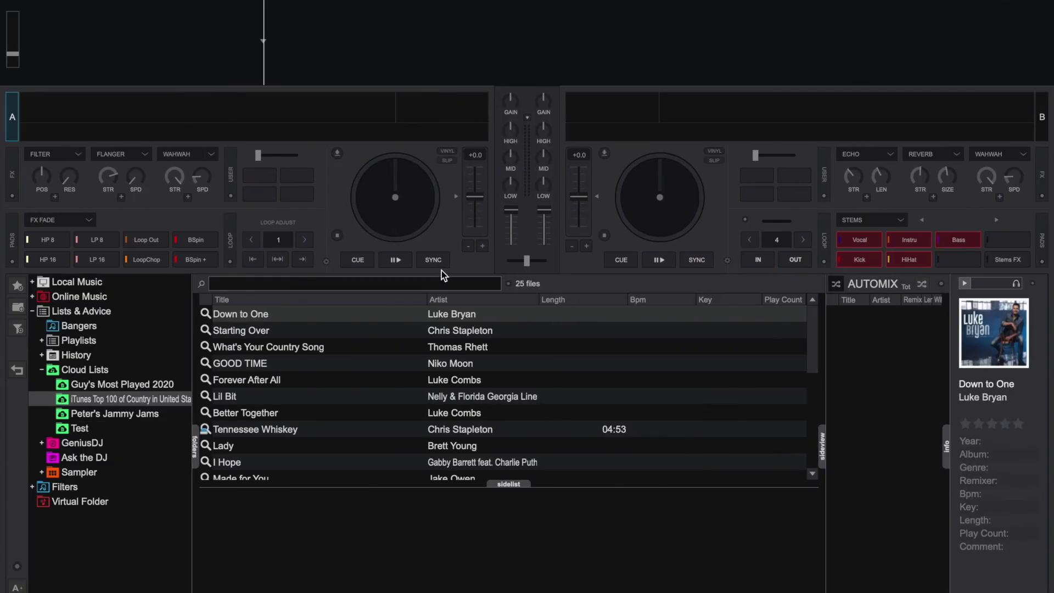
right_click(90, 370)
click(110, 383)
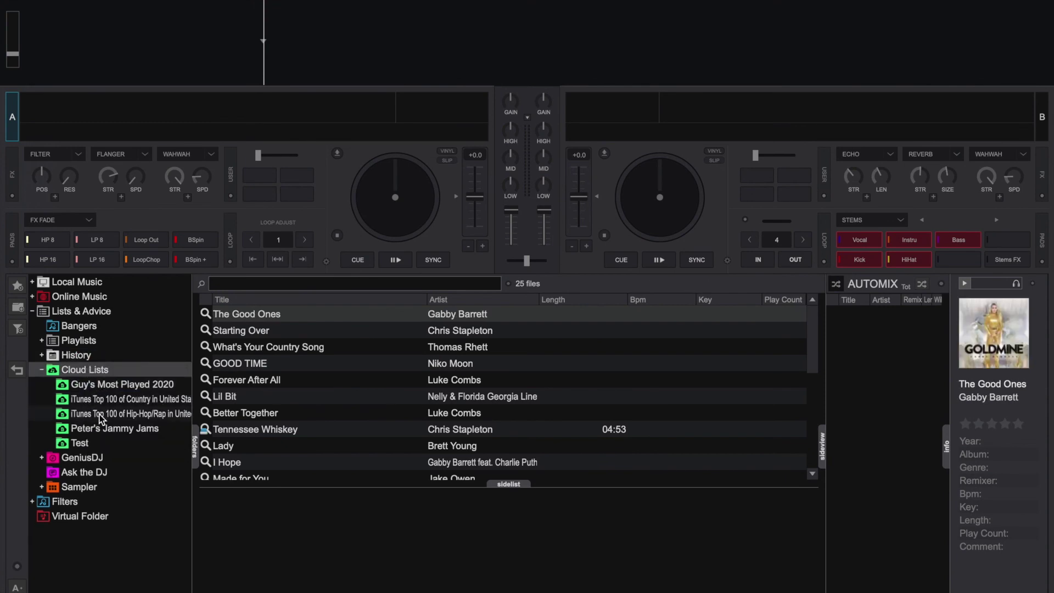
click(135, 418)
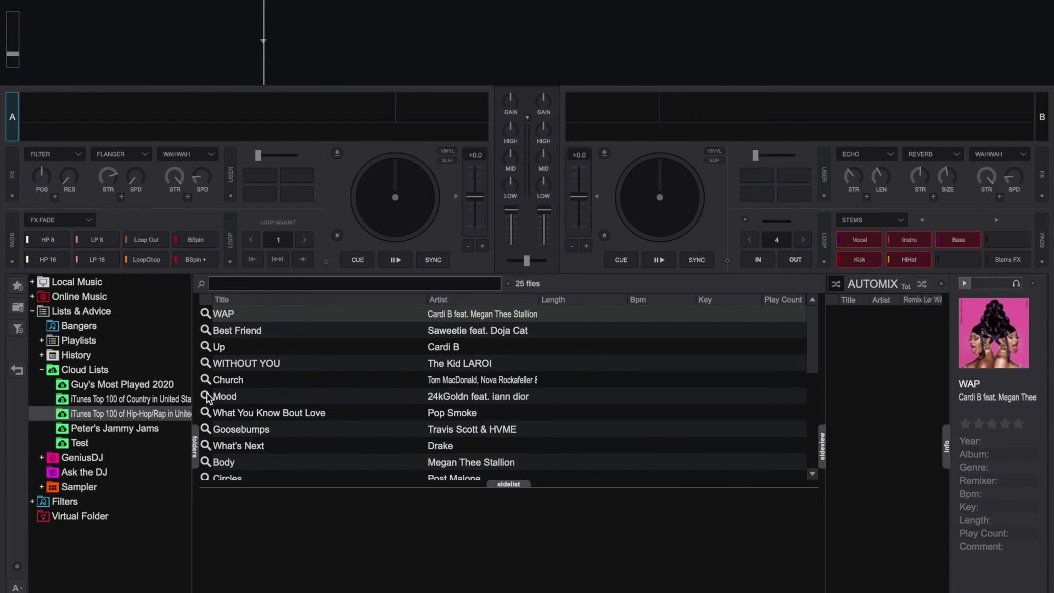
mouse_move(209, 332)
click(205, 314)
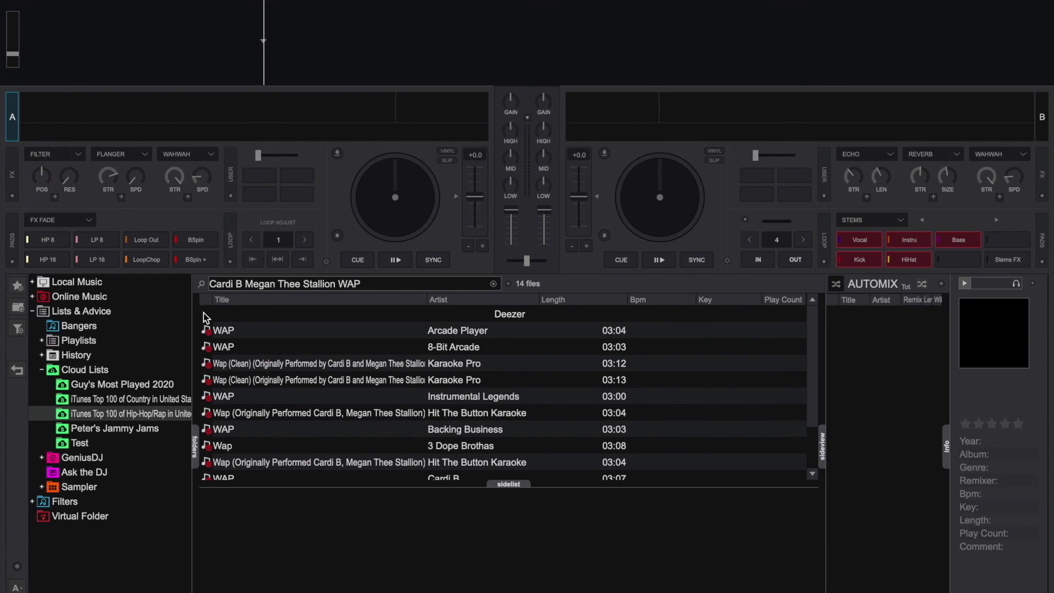
scroll(263, 452, down, 2)
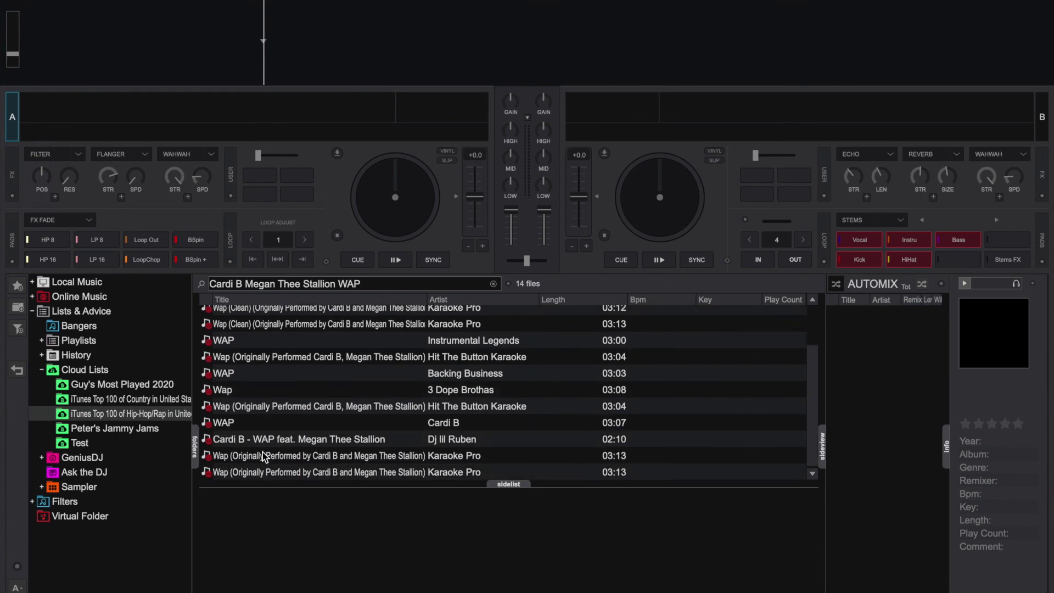
scroll(262, 452, up, 2)
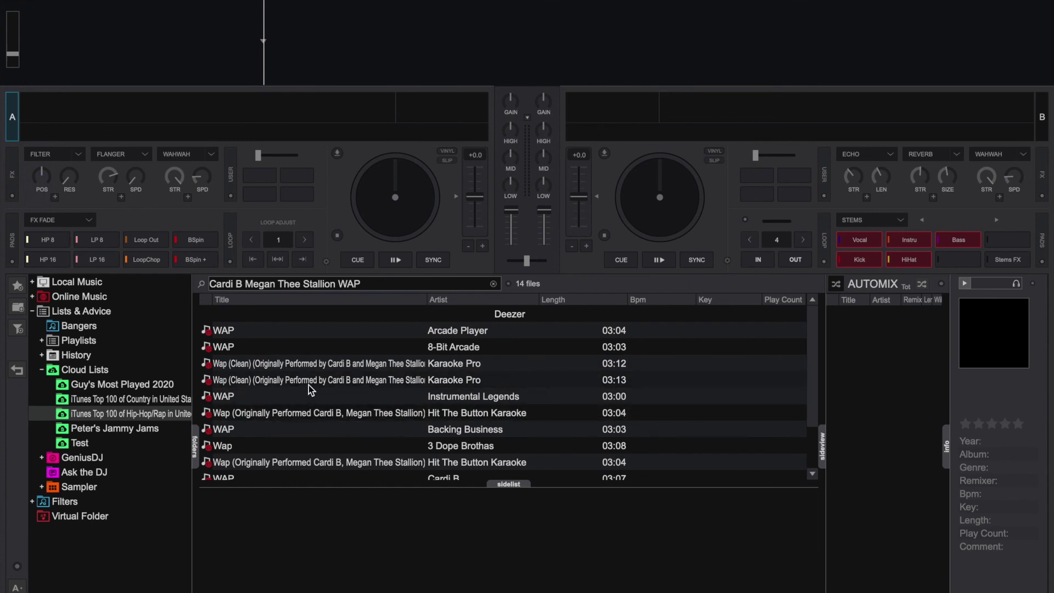
click(247, 284)
click(245, 284)
click(244, 284)
click(244, 284)
key(BackSpace)
key(BackSpace)
key(BackSpace)
key(BackSpace)
key(BackSpace)
key(BackSpace)
key(BackSpace)
key(BackSpace)
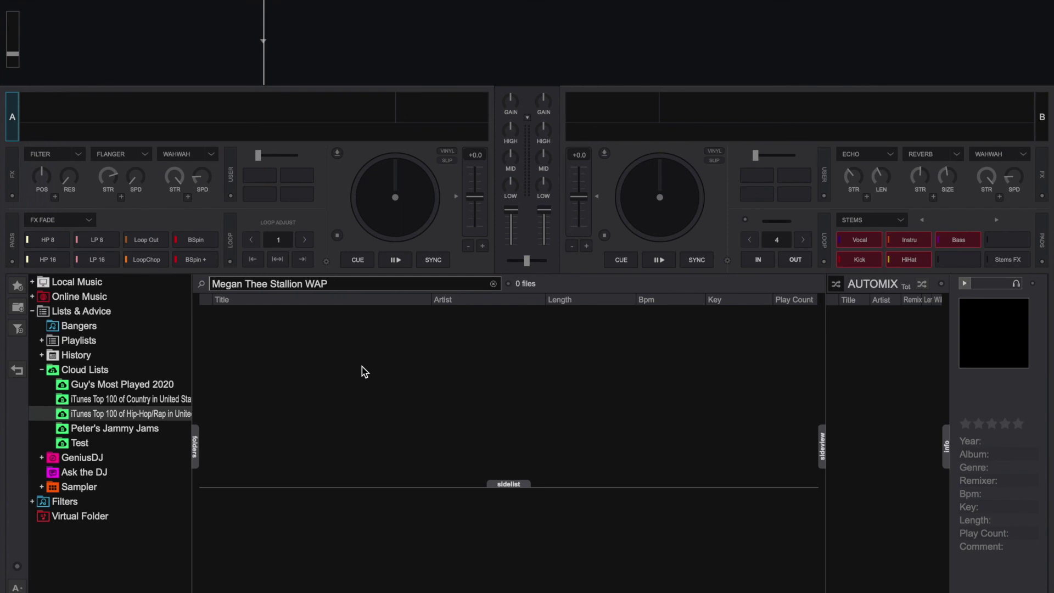
click(147, 398)
click(143, 413)
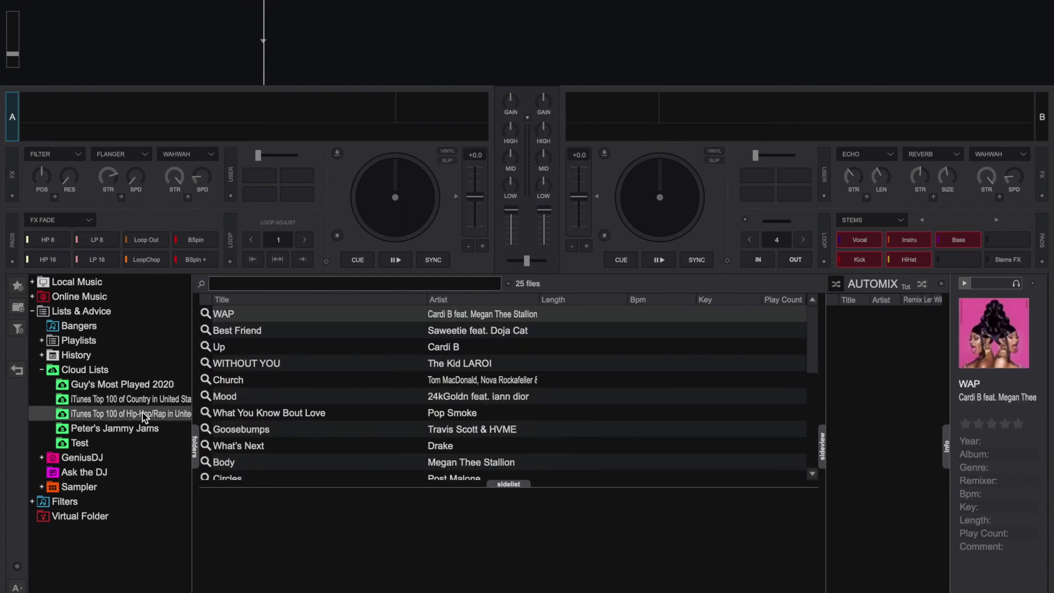